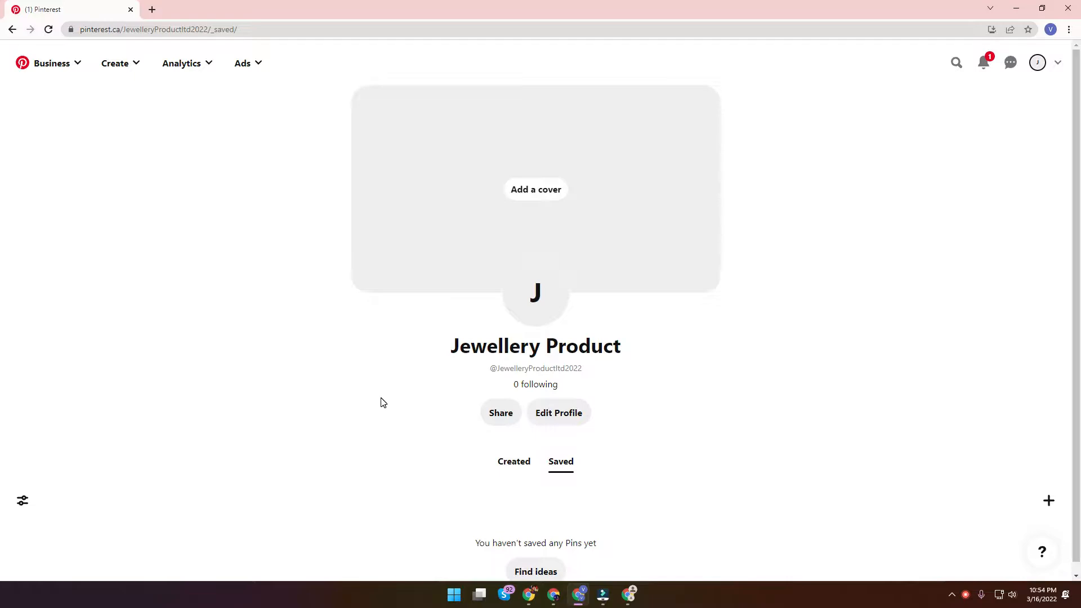
# Examine the business profile's display name and handle.
pyautogui.scroll(-1, 562, 506)
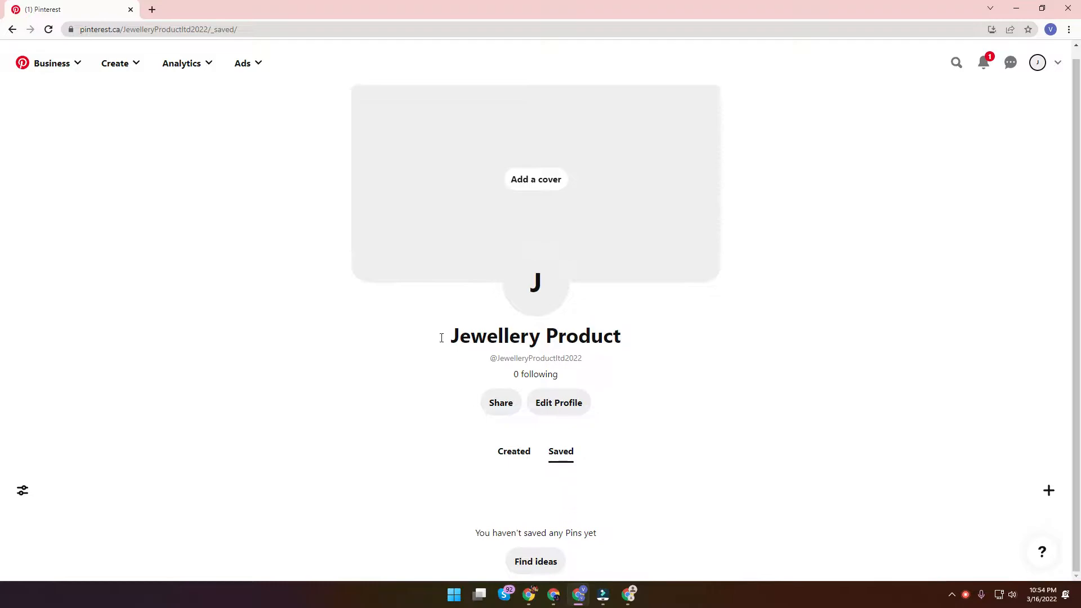
pyautogui.moveTo(450, 335)
pyautogui.mouseDown()
pyautogui.moveTo(640, 338)
pyautogui.moveTo(460, 335)
pyautogui.mouseUp()
pyautogui.click(599, 335)
pyautogui.click(485, 332)
pyautogui.moveTo(592, 358); pyautogui.dragTo(525, 359)
pyautogui.click(521, 358)
pyautogui.scroll(1, 953, 504)
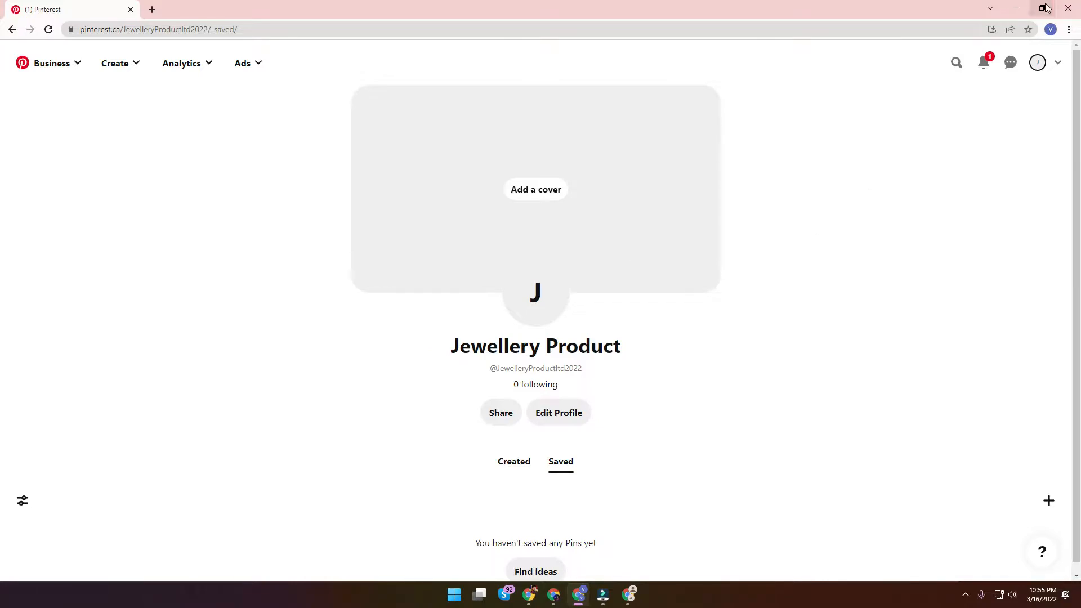
# Switch to File Explorer and look through the Chatbot folder on the Class (F:) drive.
pyautogui.click(1016, 8)
pyautogui.doubleClick(8, 17)
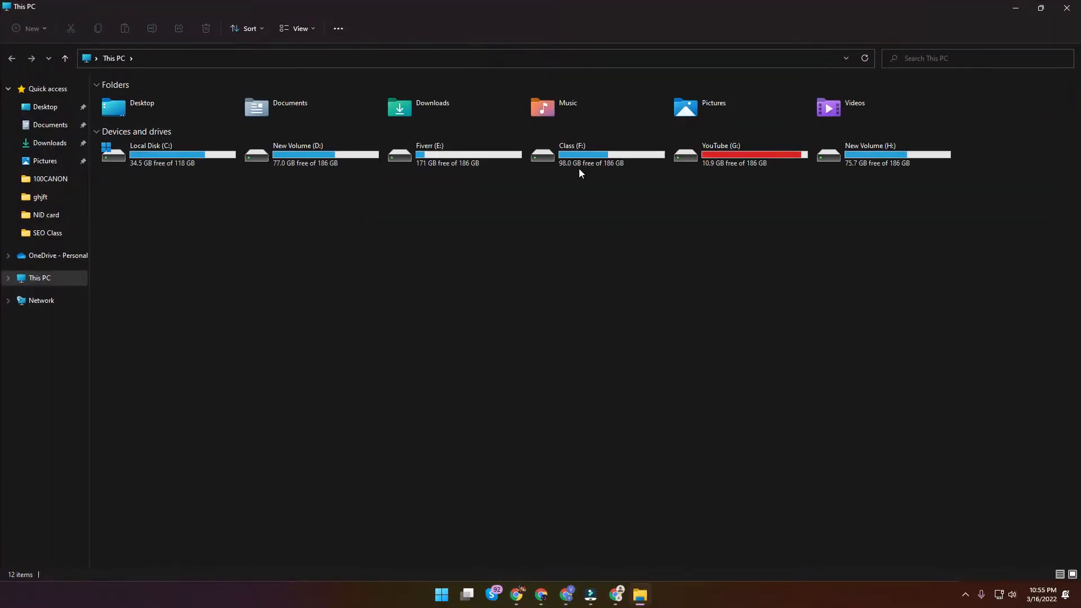
pyautogui.doubleClick(580, 161)
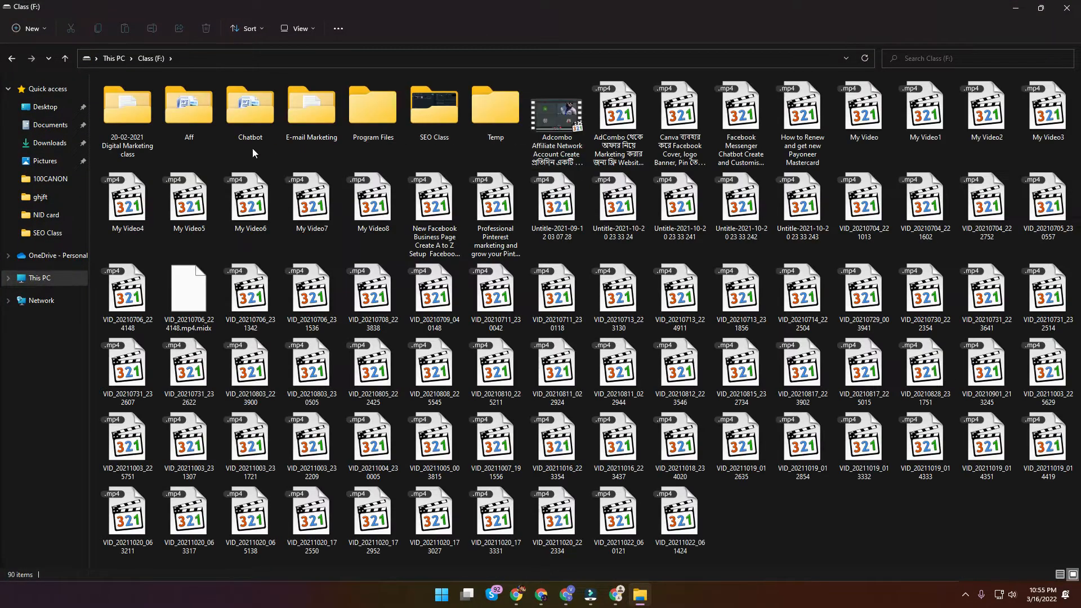
pyautogui.doubleClick(249, 113)
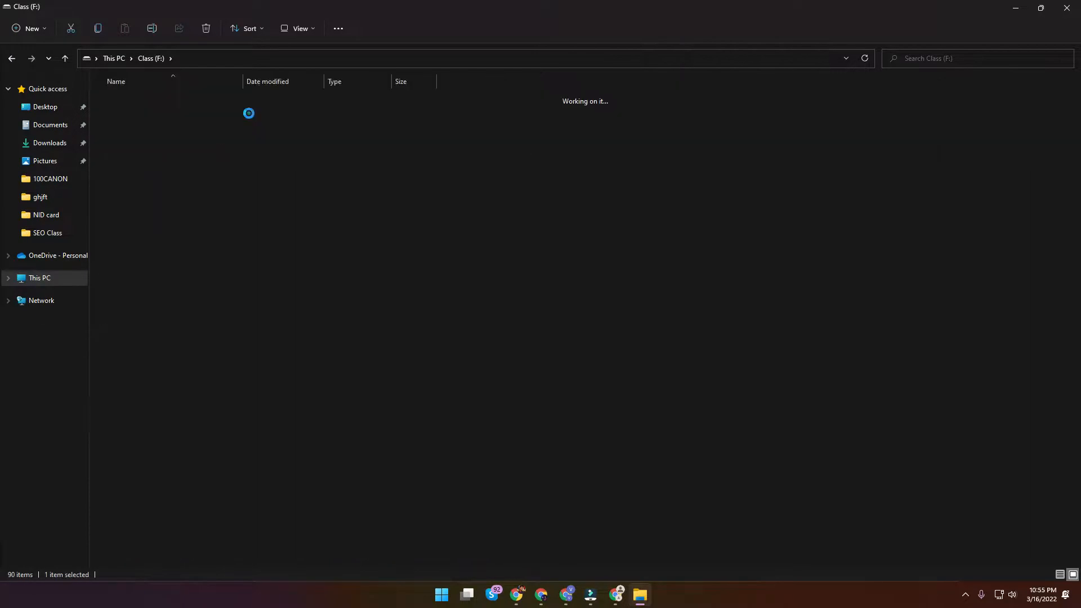
pyautogui.click(13, 59)
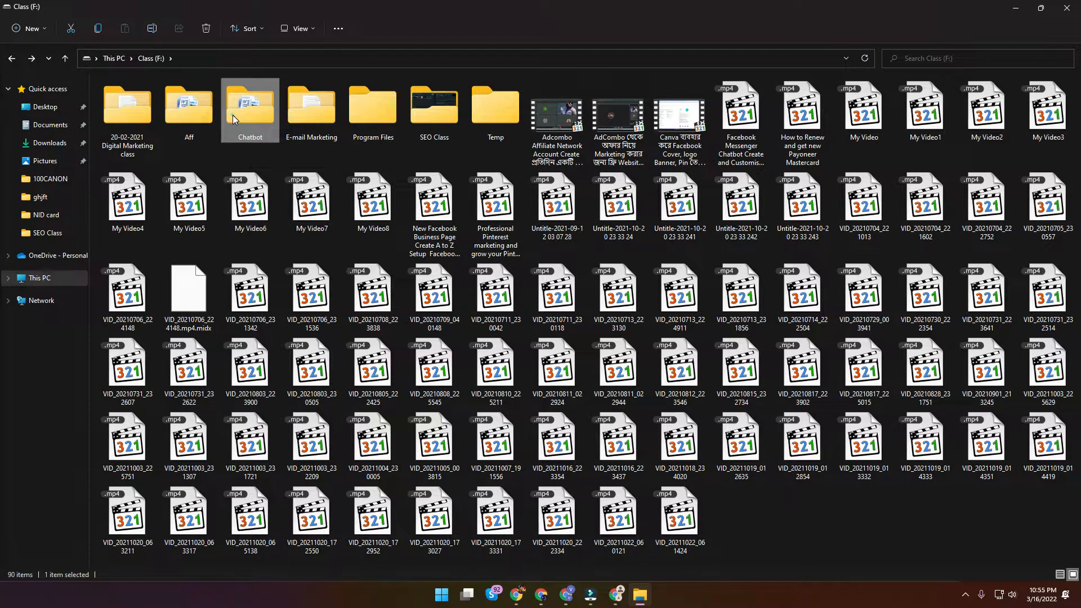
pyautogui.doubleClick(232, 115)
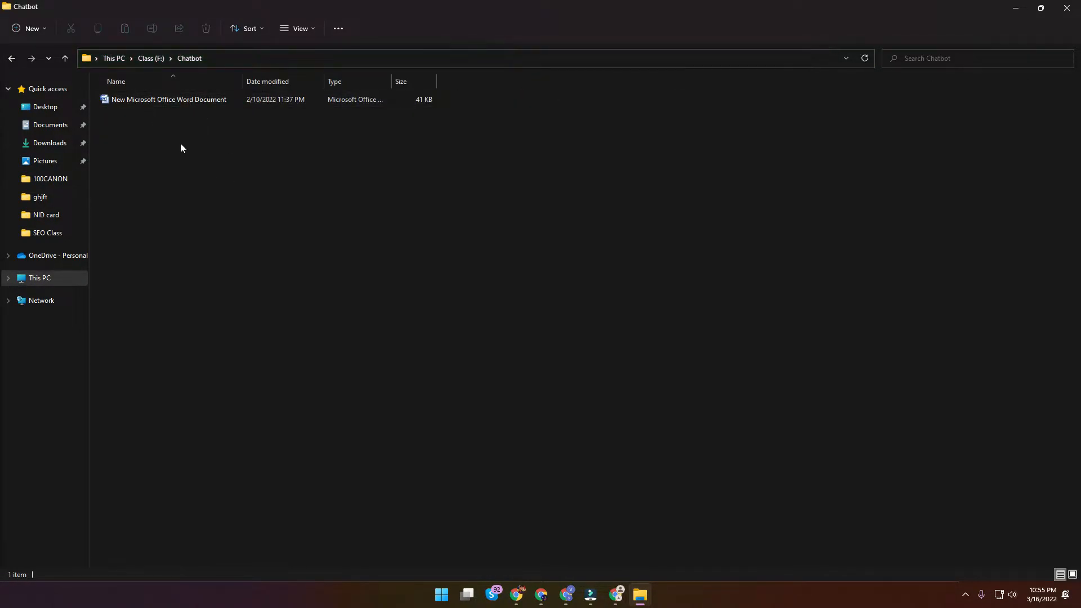
pyautogui.click(134, 96)
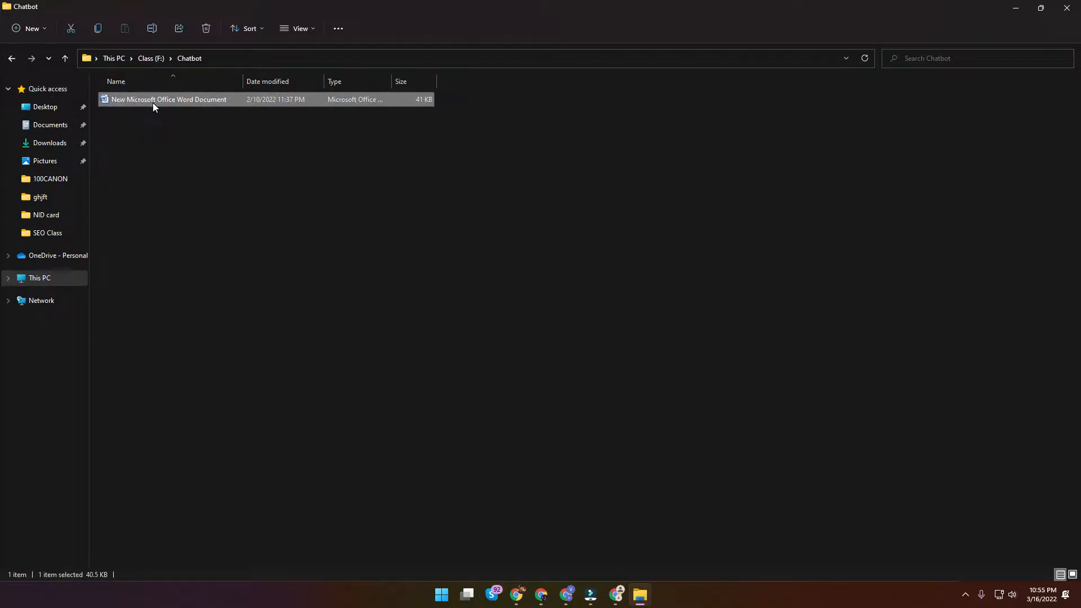
pyautogui.click(11, 58)
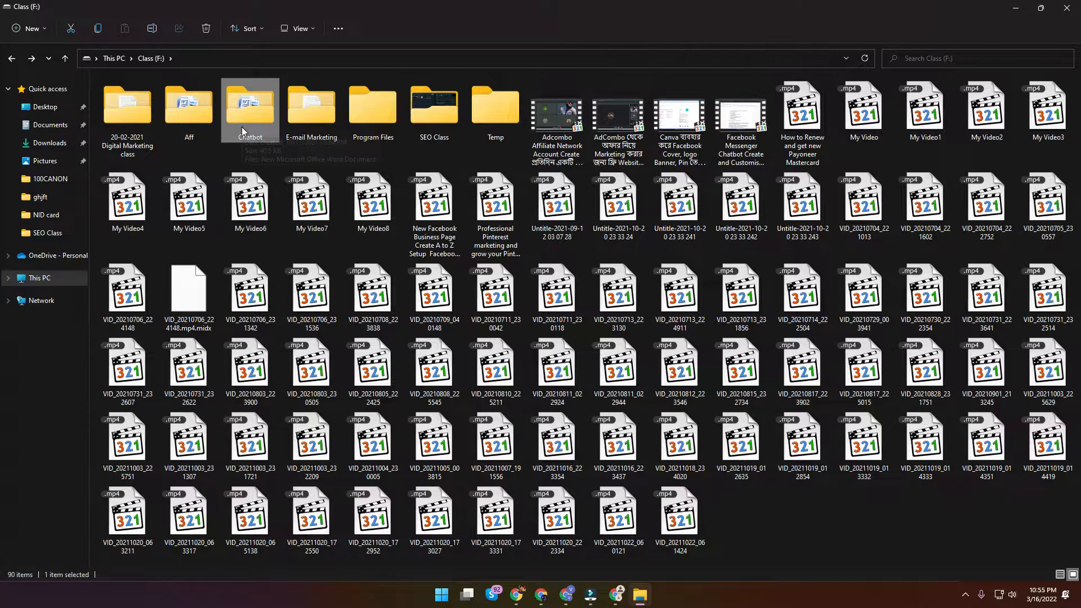
pyautogui.click(1067, 8)
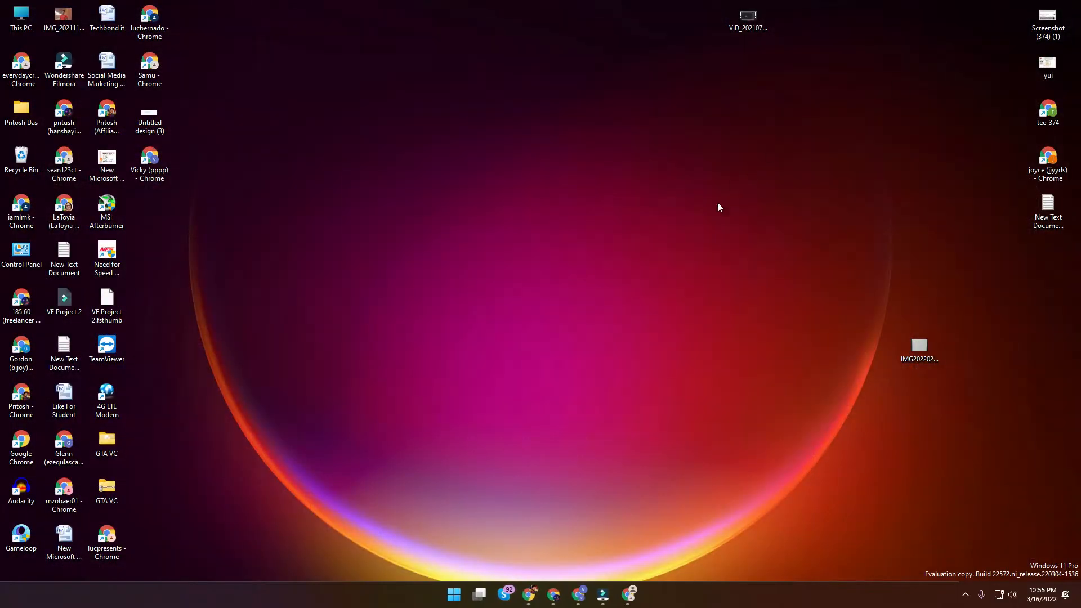
# Switch back to the Pinterest window in Chrome and hide the screen-sharing notice.
pyautogui.click(554, 594)
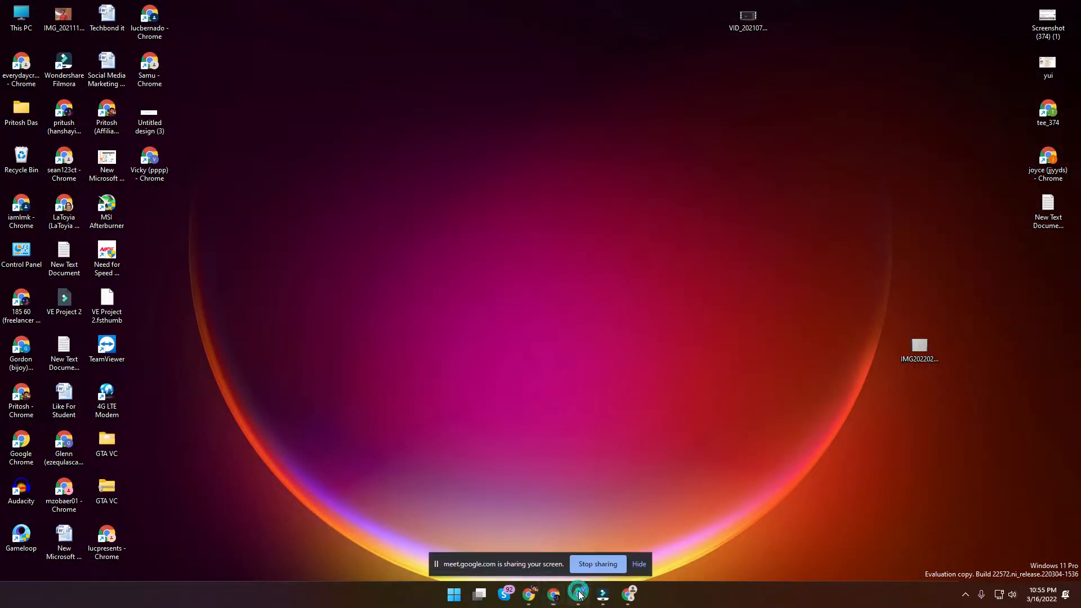
pyautogui.click(578, 594)
pyautogui.click(639, 565)
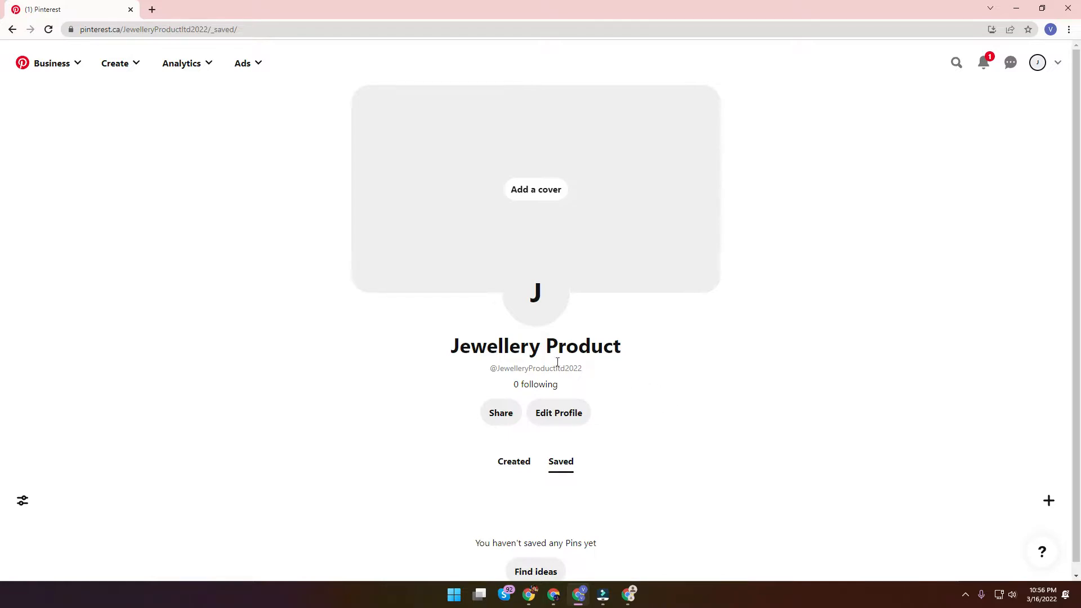
# Start creating a new ad campaign from the Jewellery Product business account.
pyautogui.moveTo(451, 350); pyautogui.dragTo(541, 342)
pyautogui.click(540, 343)
pyautogui.click(253, 66)
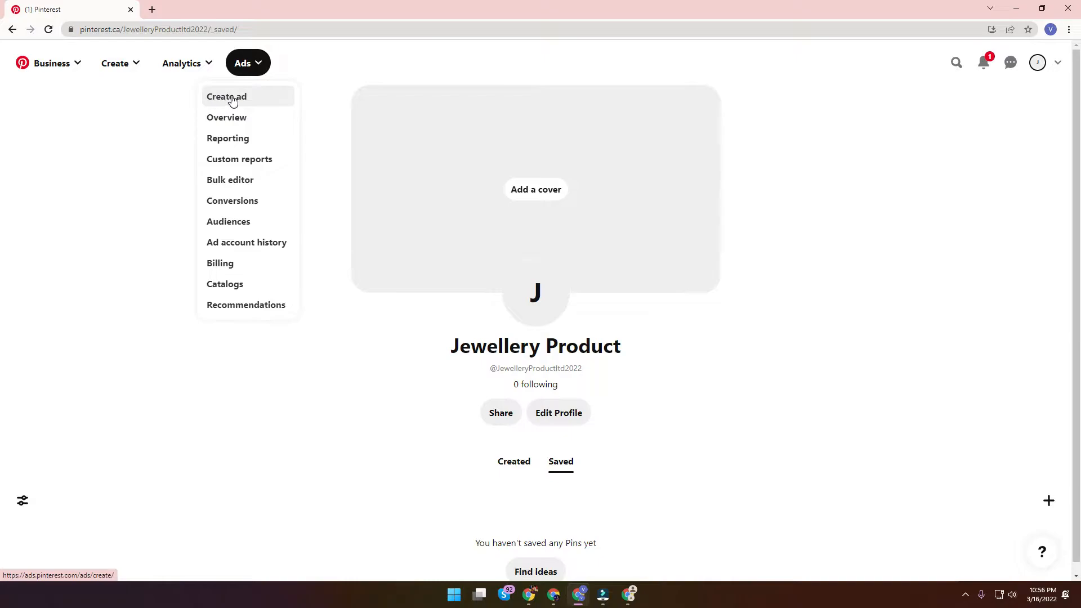
pyautogui.click(261, 100)
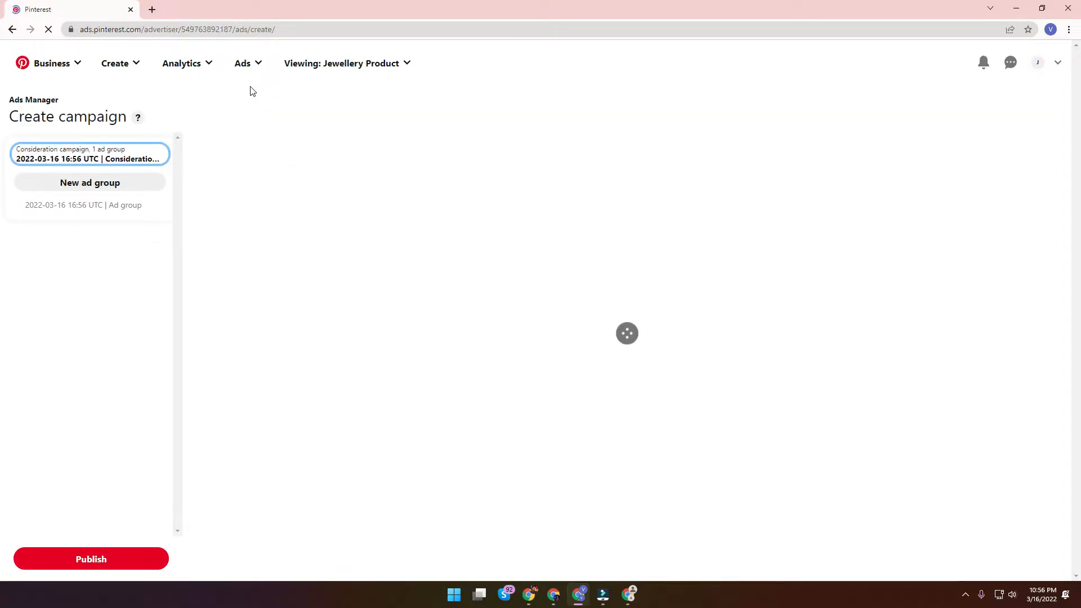
pyautogui.click(90, 252)
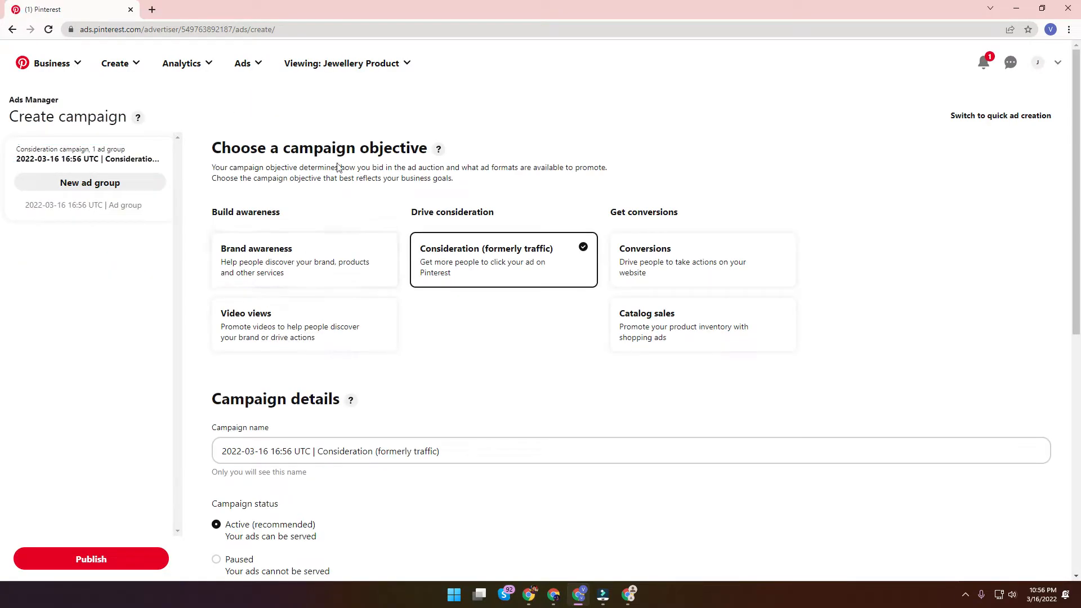
# Review the campaign objective and details, and open the settings of the campaign's ad group.
pyautogui.scroll(-2, 493, 276)
pyautogui.scroll(2, 499, 312)
pyautogui.scroll(-7, 504, 313)
pyautogui.scroll(7, 504, 311)
pyautogui.scroll(-7, 498, 306)
pyautogui.scroll(7, 498, 306)
pyautogui.click(116, 207)
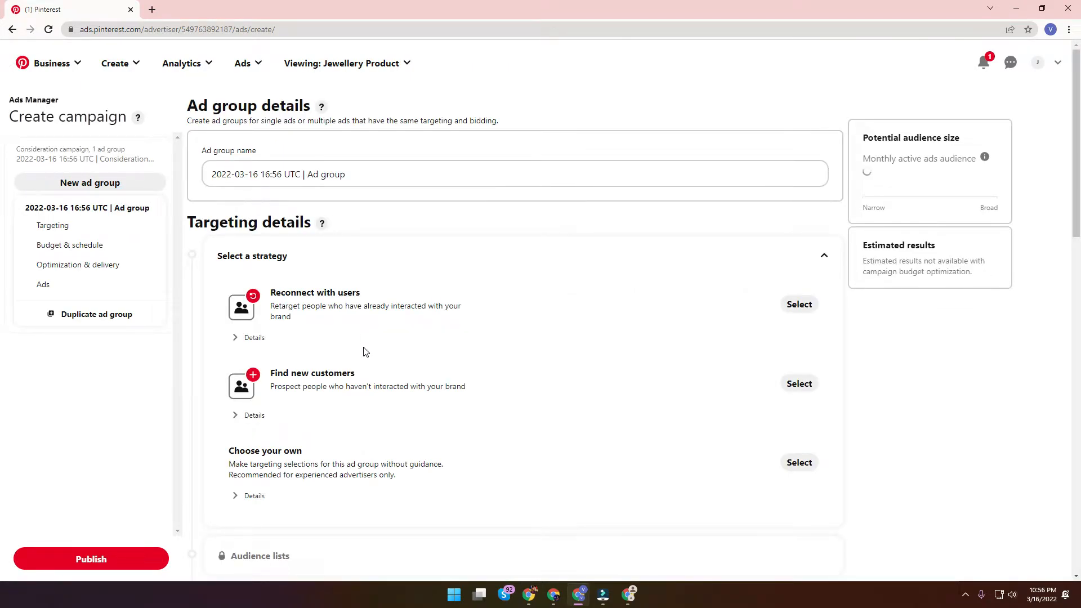
# Choose Find new customers as the ad group's targeting strategy.
pyautogui.scroll(-9, 416, 299)
pyautogui.scroll(4, 413, 296)
pyautogui.scroll(-3, 413, 300)
pyautogui.scroll(-7, 413, 300)
pyautogui.scroll(15, 411, 301)
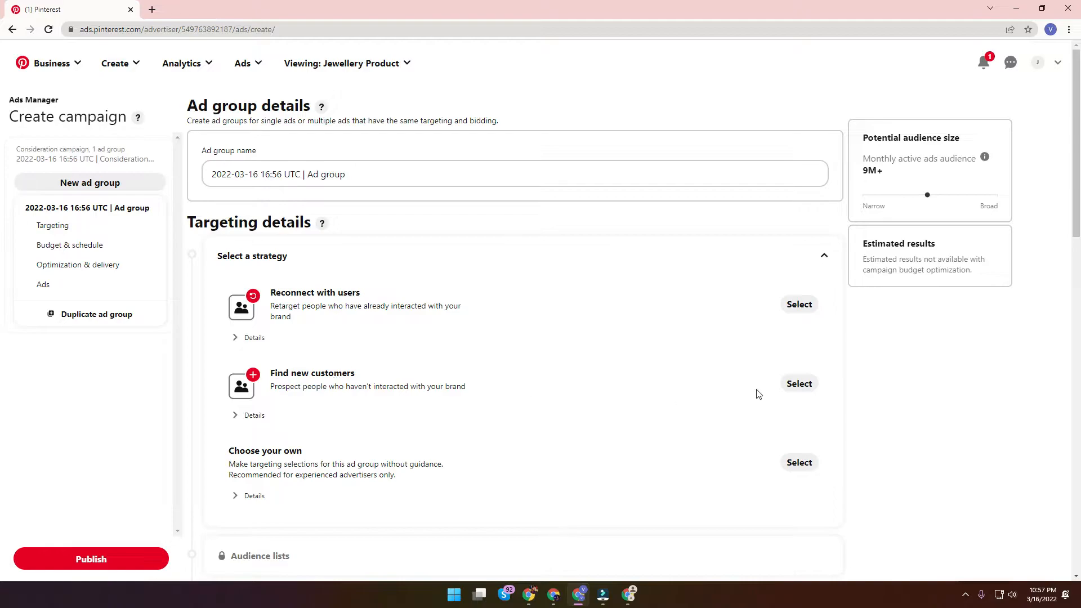
pyautogui.click(806, 386)
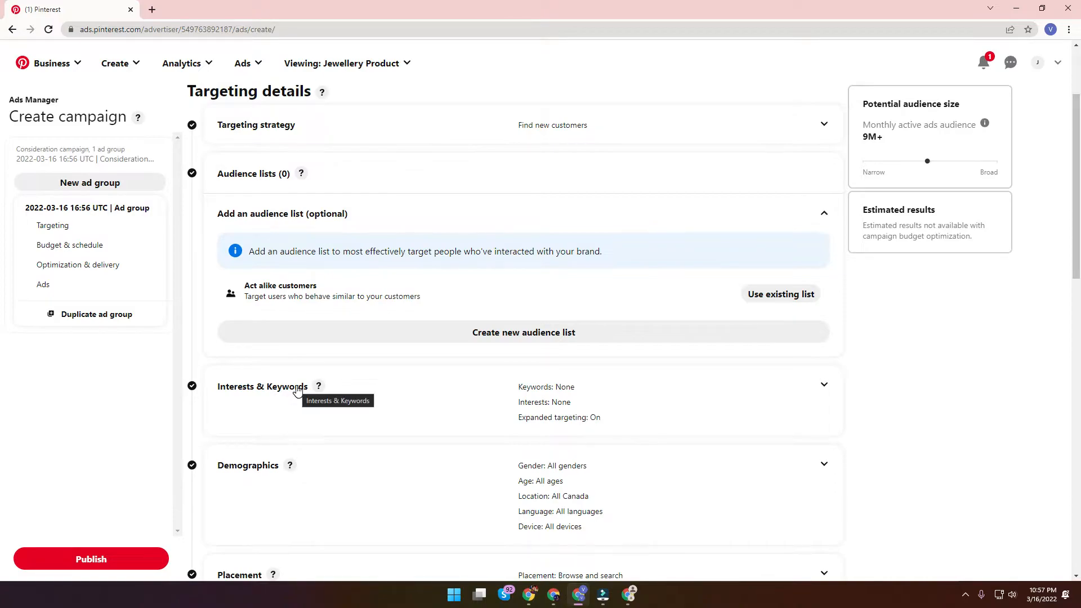
# Expand the ad group's Interests & Keywords targeting and show its keyword entry section.
pyautogui.scroll(-2, 287, 391)
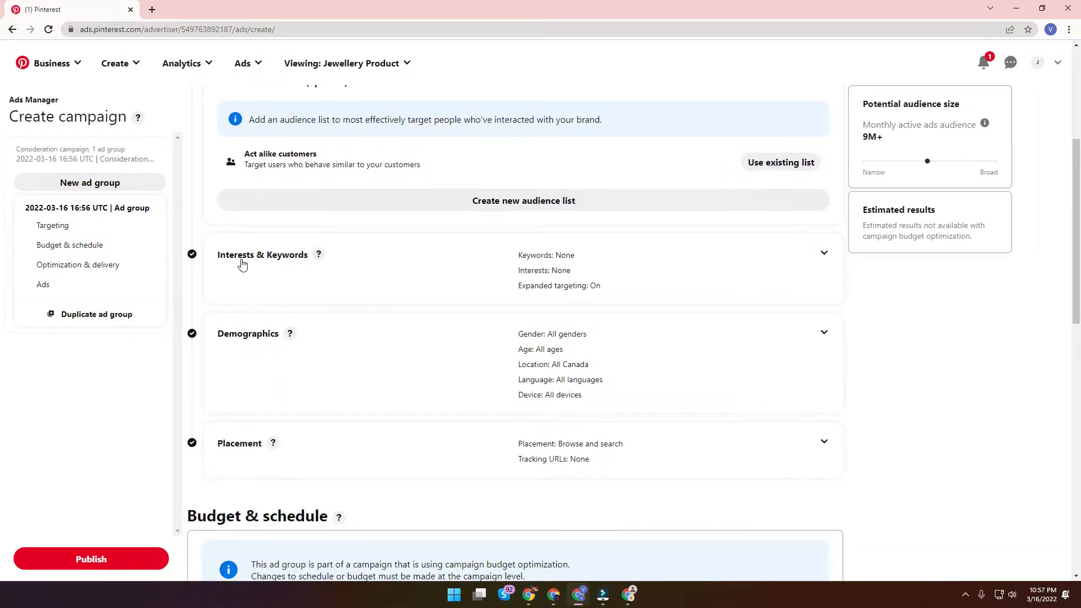
pyautogui.click(262, 256)
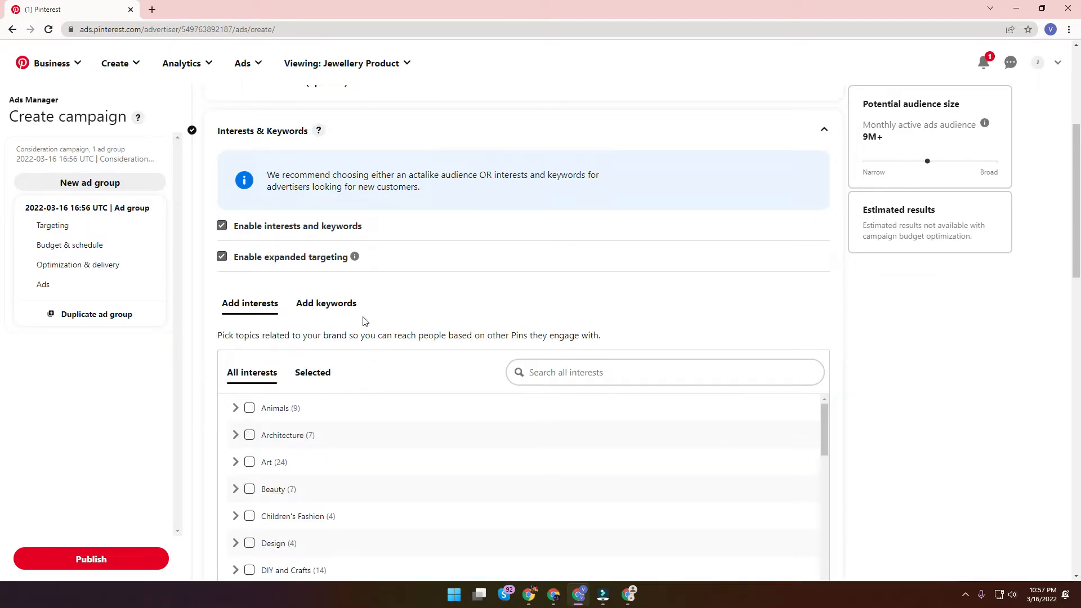
pyautogui.scroll(-2, 277, 392)
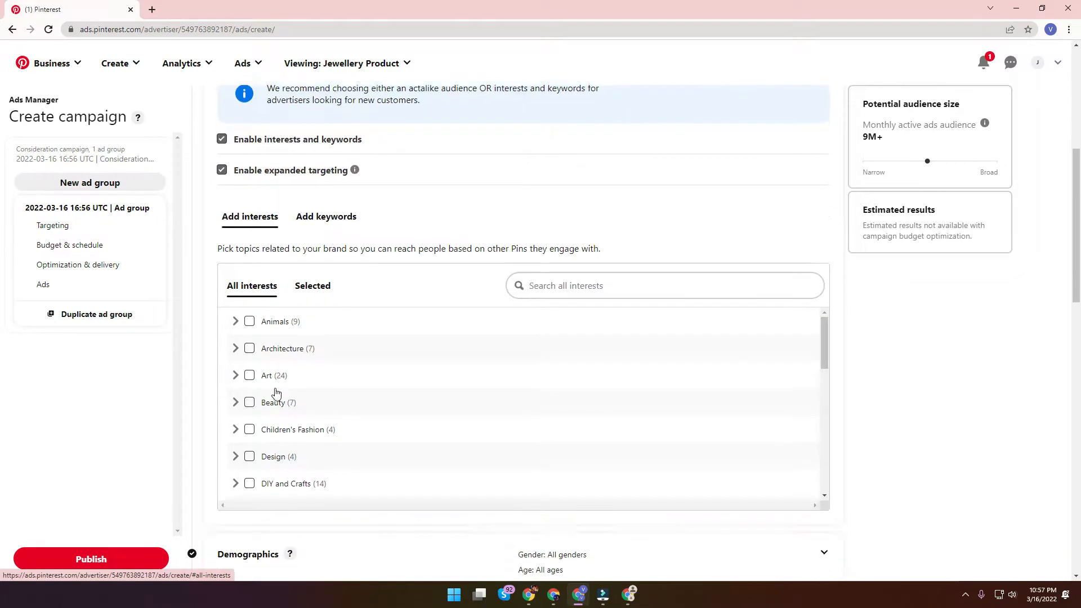
pyautogui.scroll(2, 277, 392)
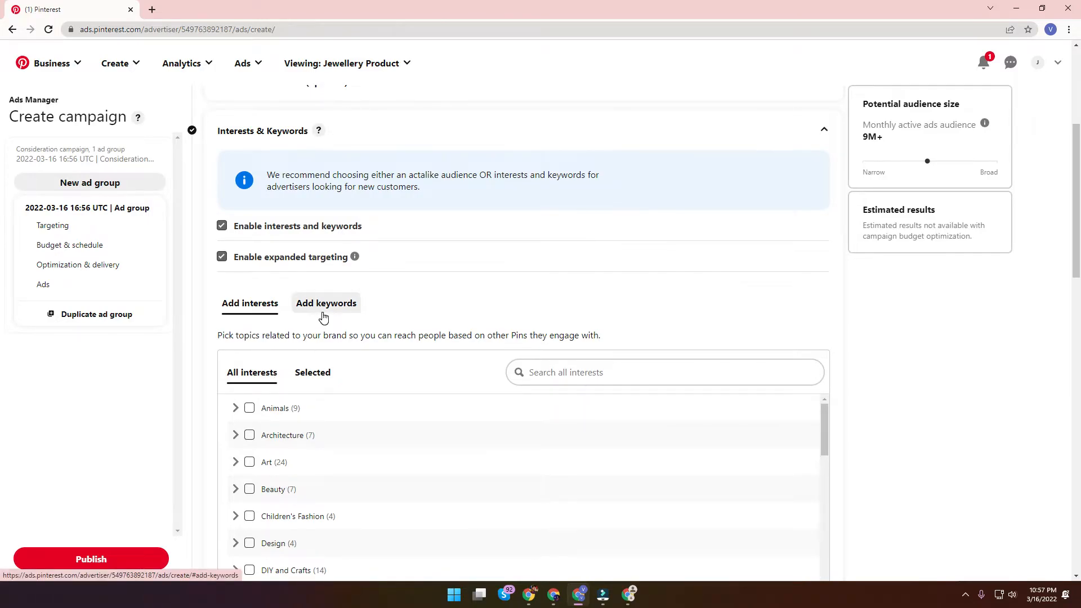
pyautogui.click(329, 309)
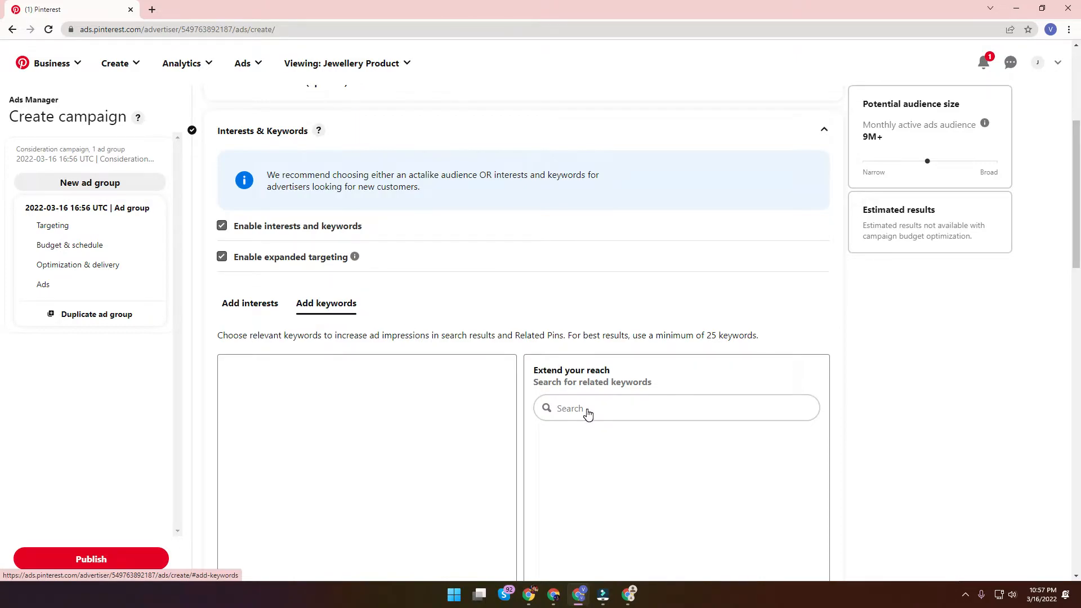
# Open the Pinterest business profile in a second browser tab and copy the word "Jewellery" from its name.
pyautogui.click(152, 10)
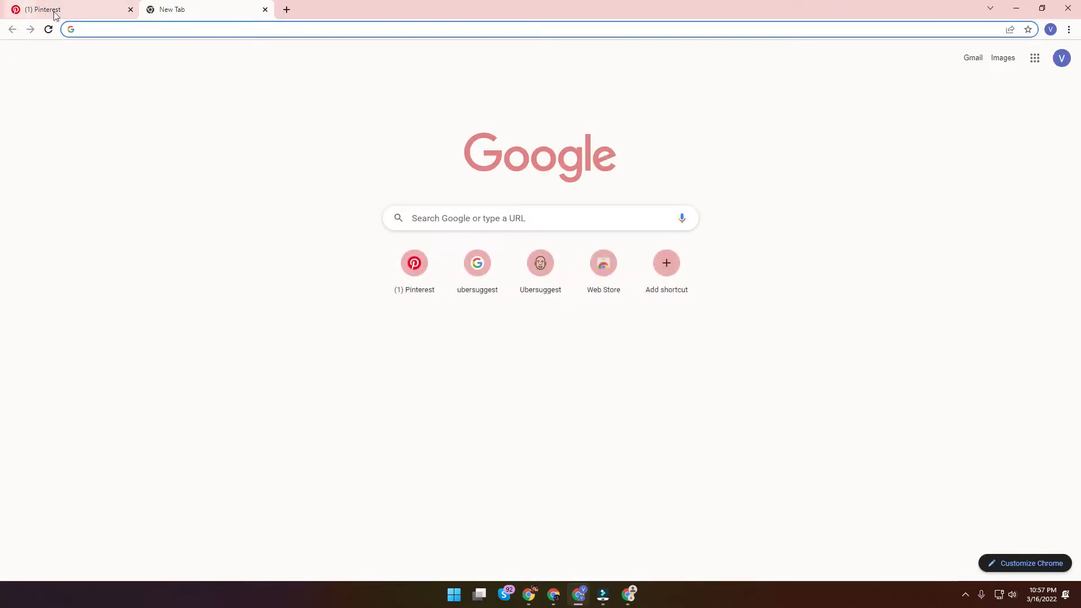
pyautogui.click(415, 263)
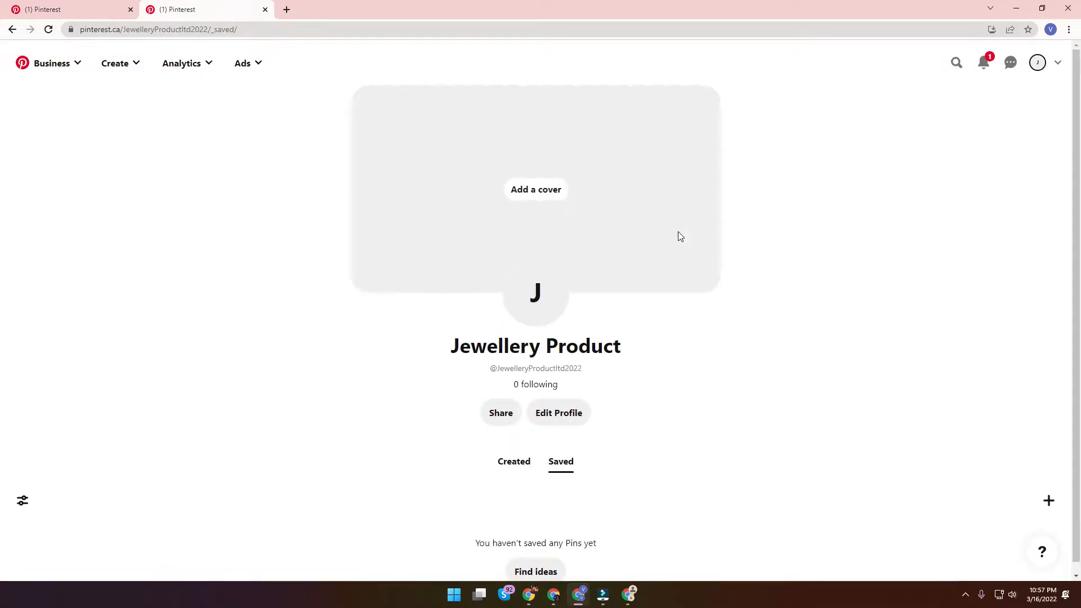
pyautogui.hotkey('ctrl', 'Tab')
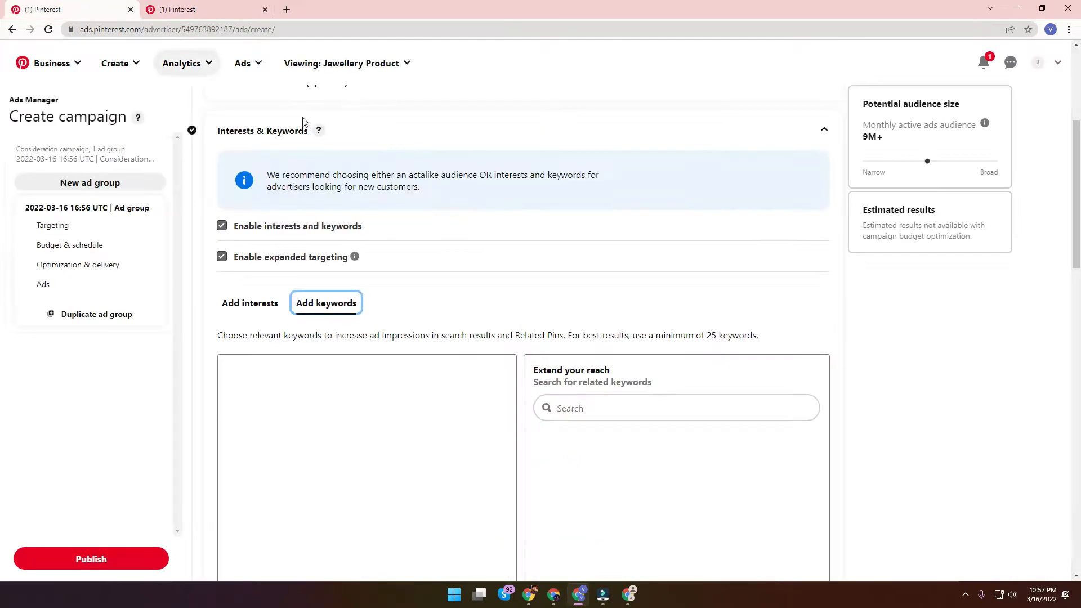
pyautogui.hotkey('ctrl', 'Tab')
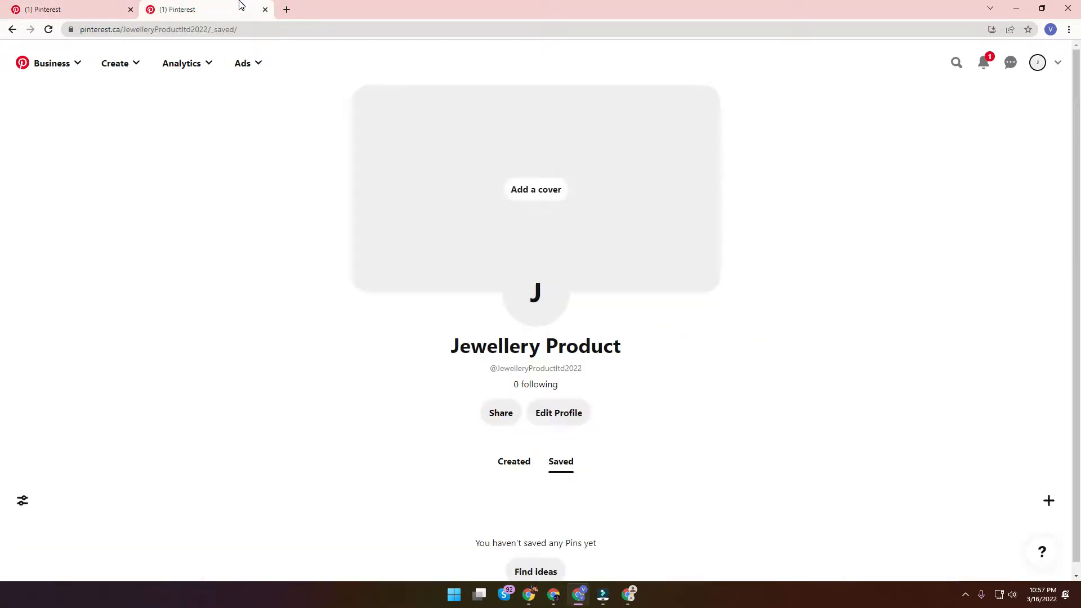
pyautogui.moveTo(541, 345); pyautogui.dragTo(456, 344)
pyautogui.hotkey('ctrl', 'c')
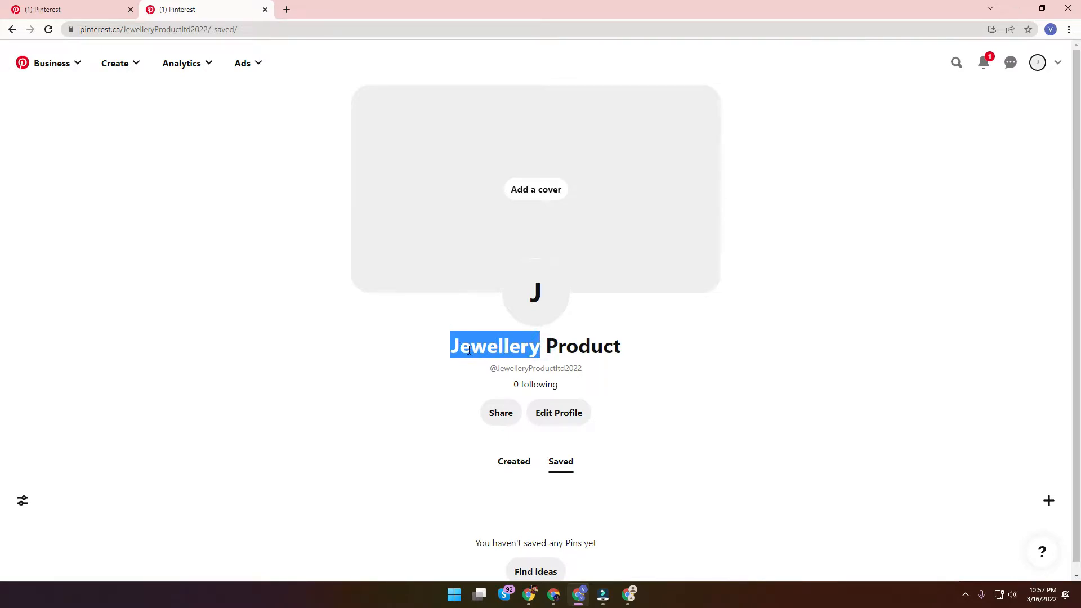
# Search for keywords related to "Jewellery" in the campaign's keyword targeting, using the copied word.
pyautogui.click(85, 7)
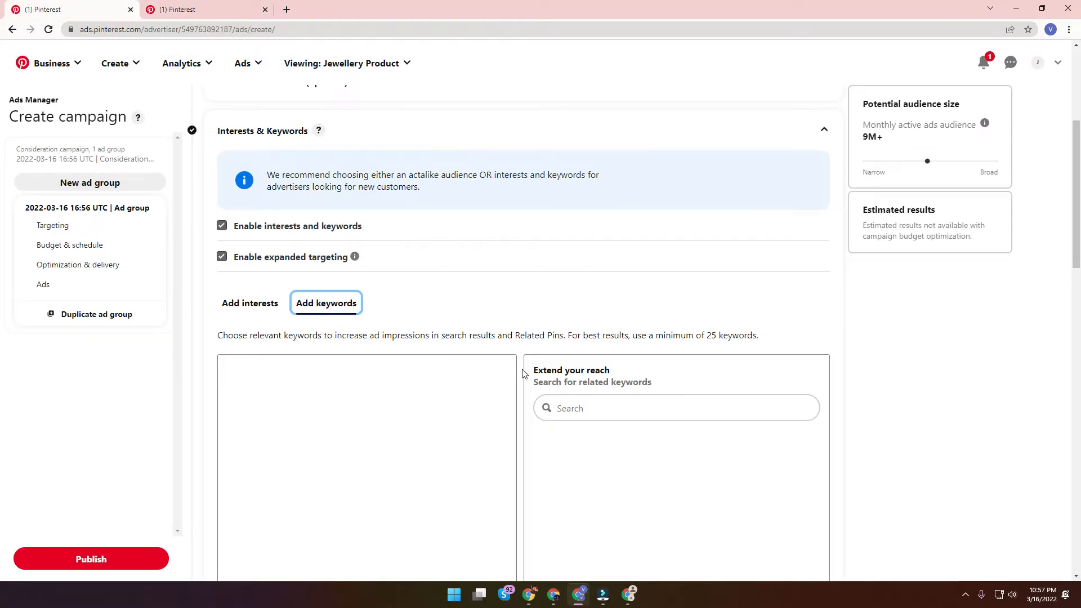
pyautogui.click(577, 408)
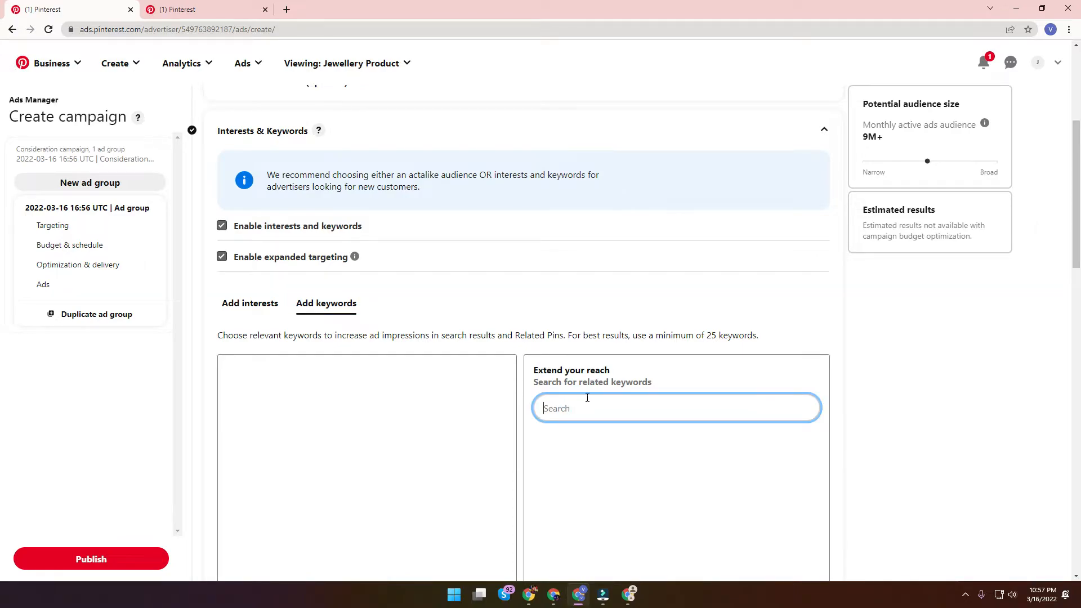
pyautogui.scroll(-2, 587, 399)
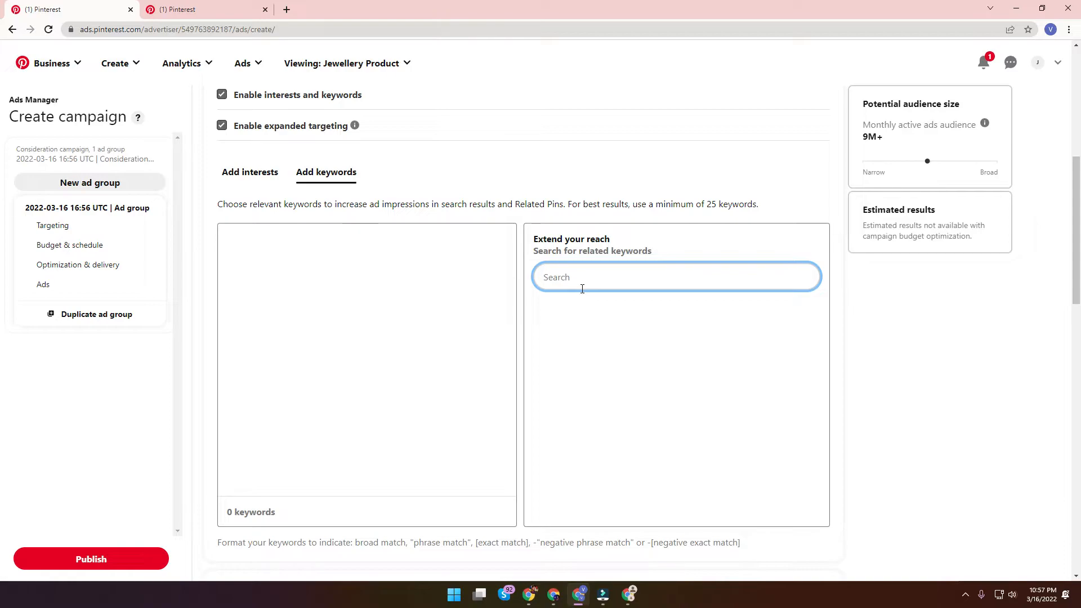
pyautogui.hotkey('ctrl', 'v')
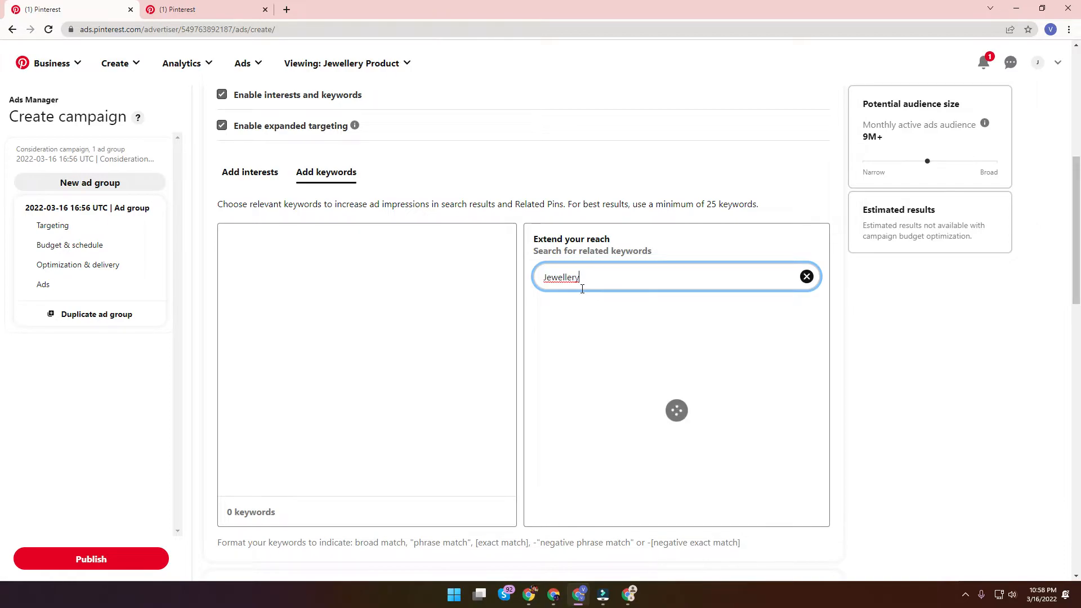
# Examine the suggested related keywords and their monthly searches.
pyautogui.scroll(-5, 596, 383)
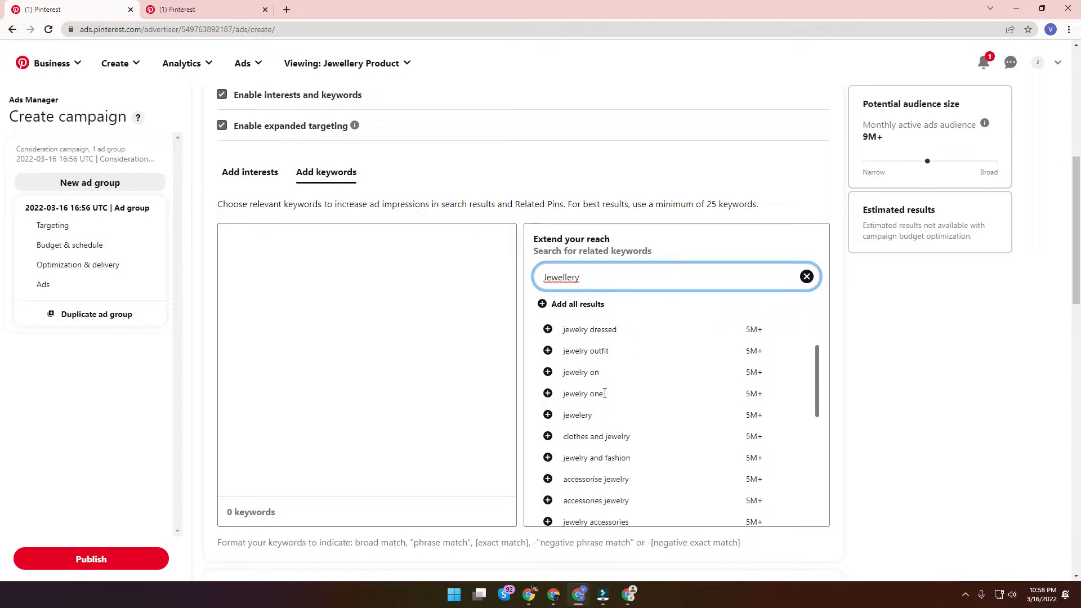
pyautogui.scroll(5, 603, 394)
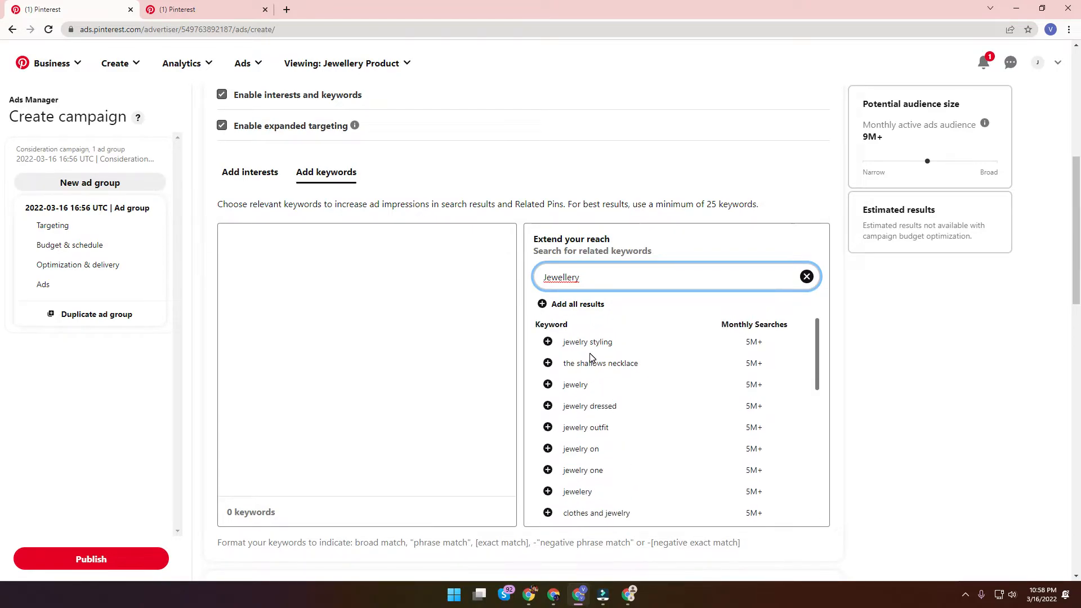
pyautogui.scroll(-5, 591, 394)
pyautogui.scroll(5, 622, 428)
pyautogui.scroll(-5, 600, 388)
pyautogui.scroll(-2, 599, 410)
pyautogui.scroll(10, 599, 394)
pyautogui.scroll(-5, 607, 377)
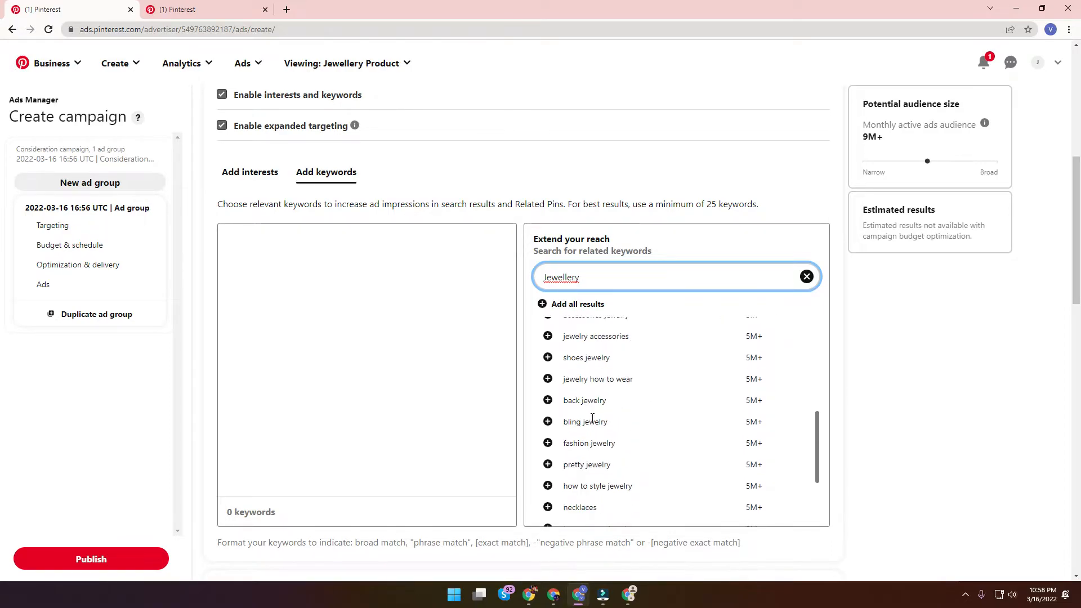
pyautogui.moveTo(619, 401); pyautogui.dragTo(566, 403)
pyautogui.click(571, 398)
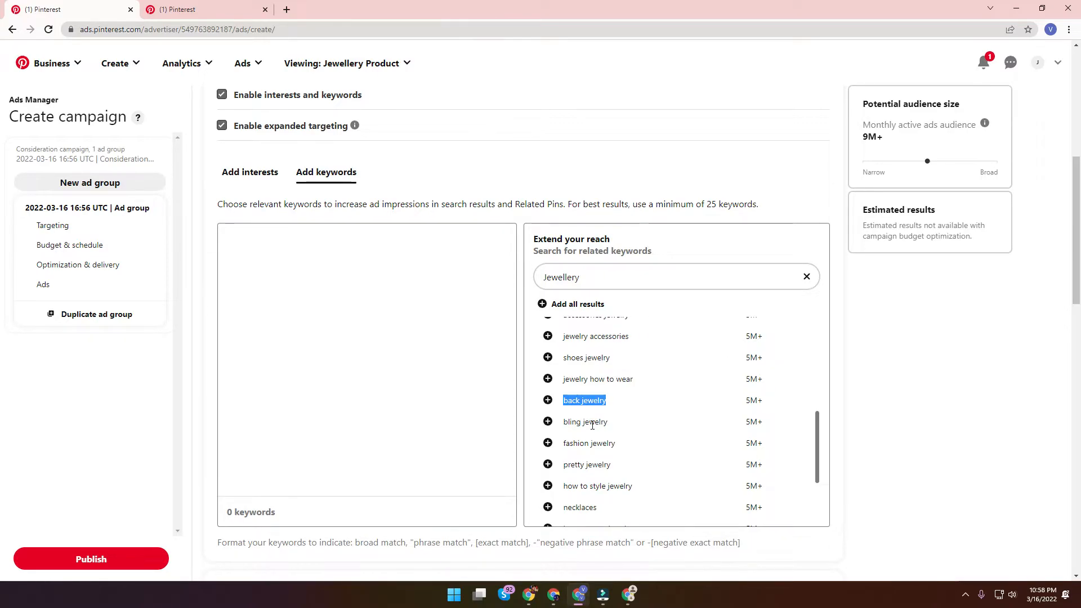
pyautogui.click(532, 595)
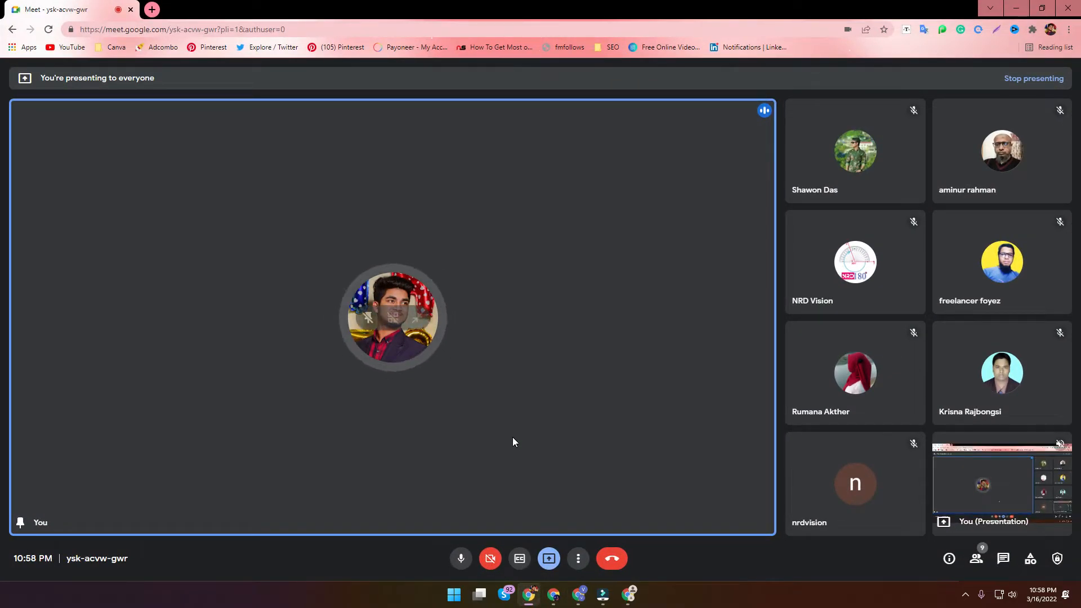
pyautogui.click(1017, 9)
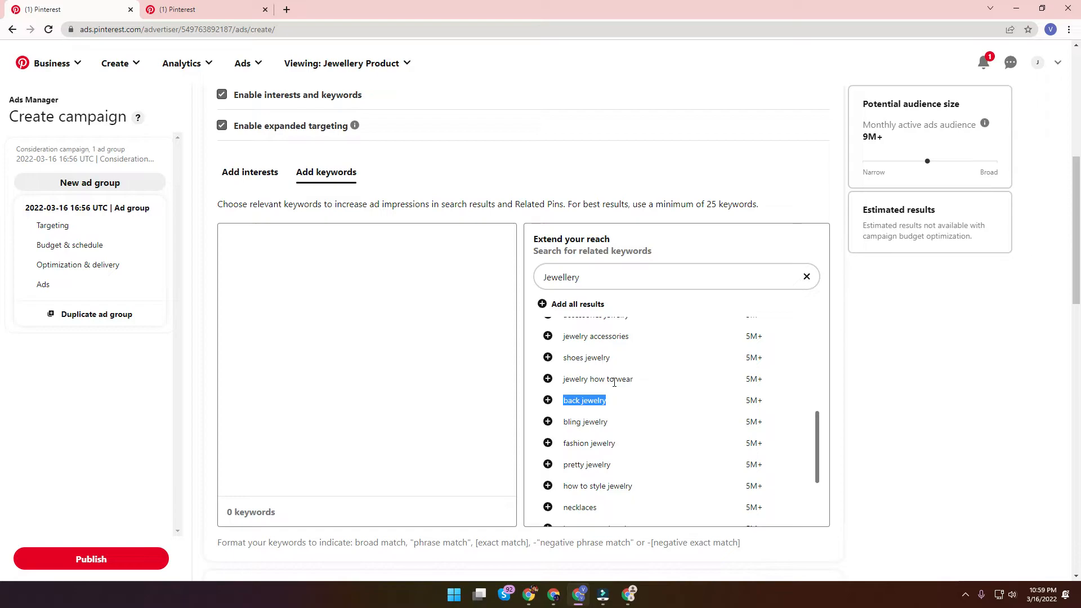
# Add all keywords from the first two batches of related "Jewellery" suggestions to the ad group's keyword list.
pyautogui.scroll(-2, 625, 383)
pyautogui.scroll(10, 625, 383)
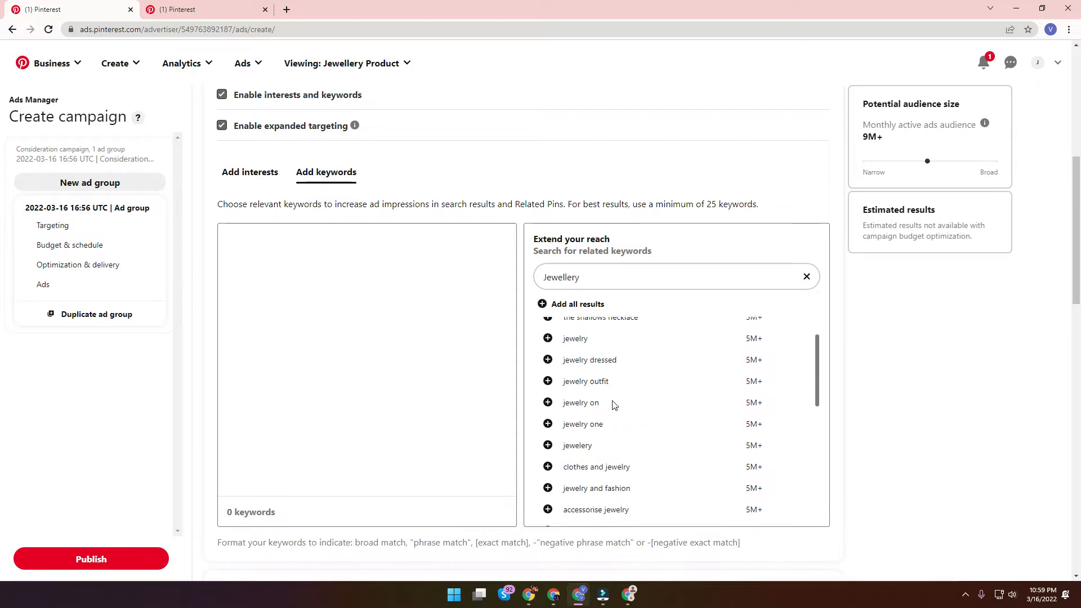
pyautogui.click(543, 304)
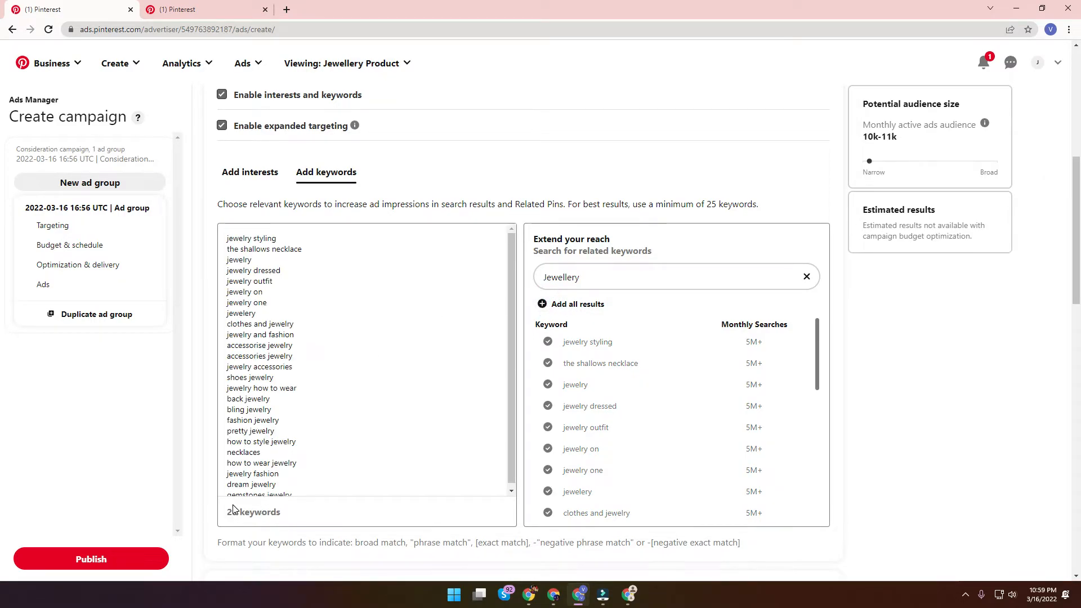
pyautogui.scroll(-1, 286, 360)
pyautogui.scroll(-6, 551, 430)
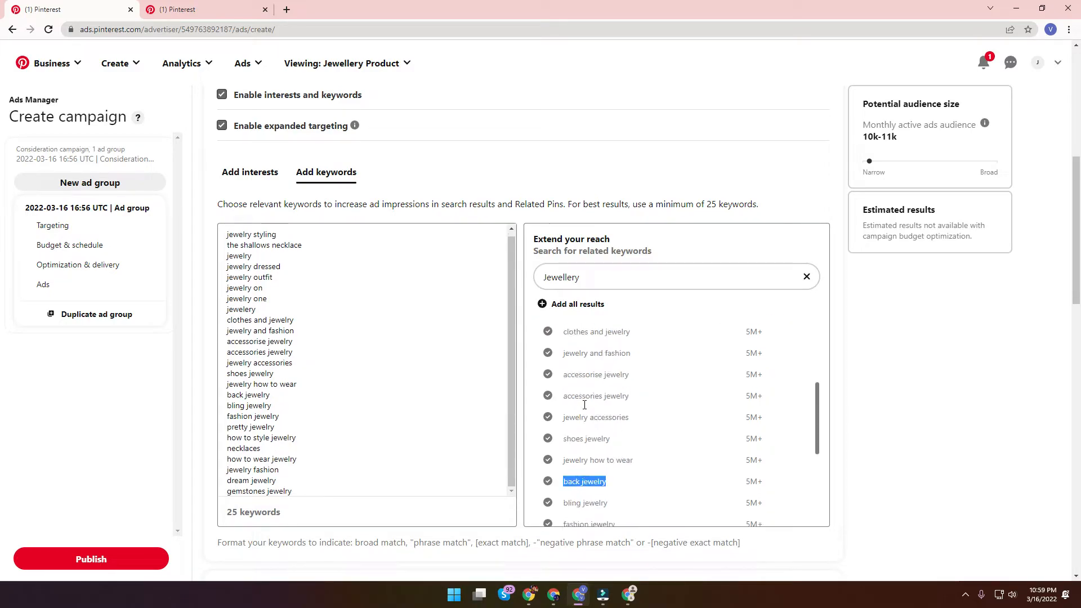
pyautogui.click(685, 506)
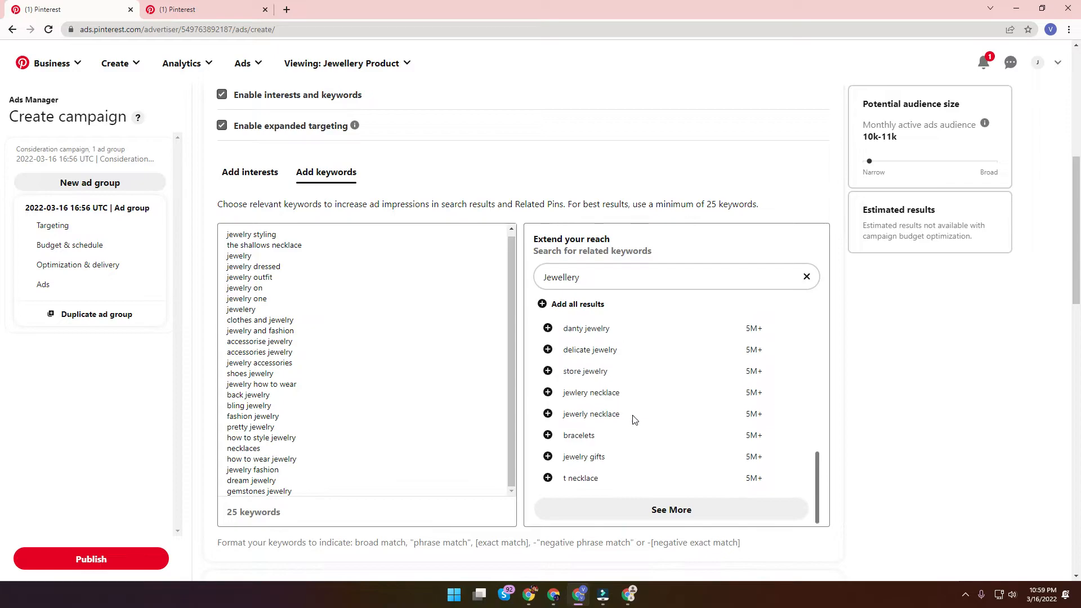
pyautogui.click(542, 305)
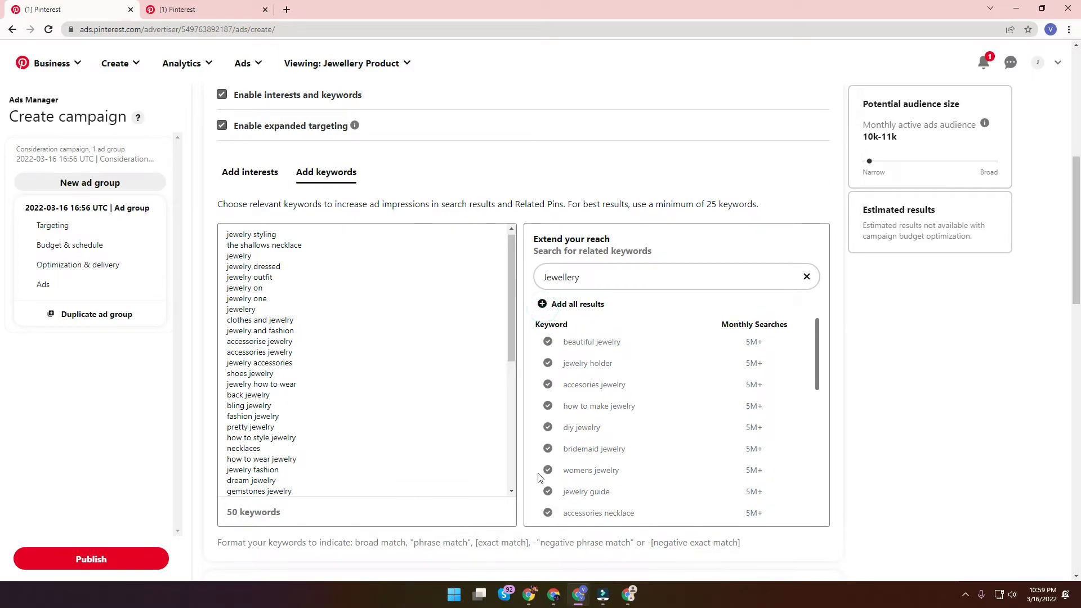
# Load the batch of suggestions starting with "necklace jewelry" and add all of it to the keyword list.
pyautogui.scroll(-6, 563, 473)
pyautogui.click(659, 502)
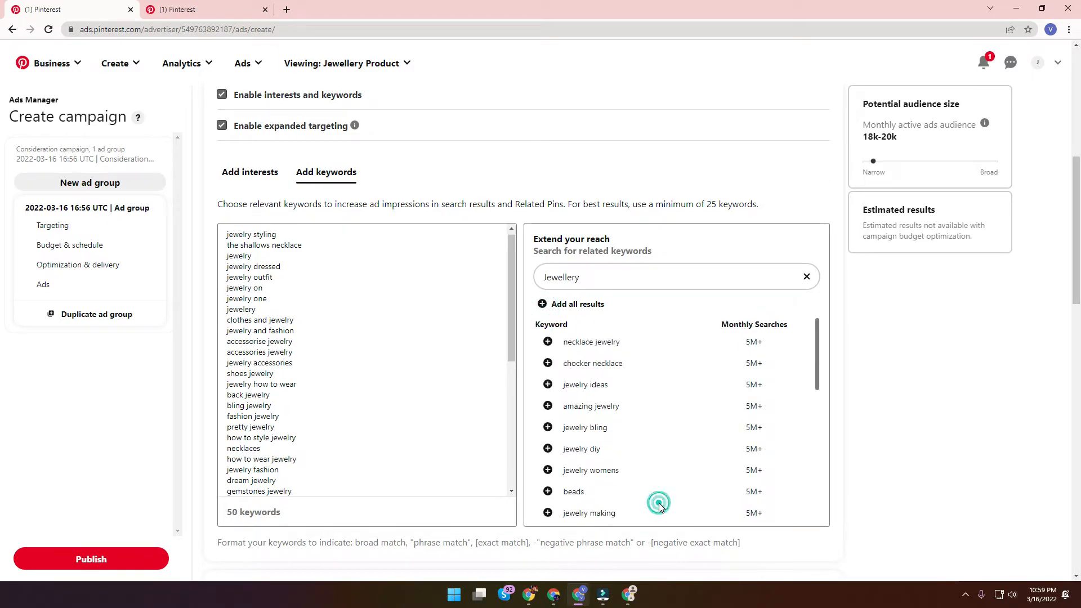
pyautogui.click(542, 305)
pyautogui.scroll(-10, 331, 450)
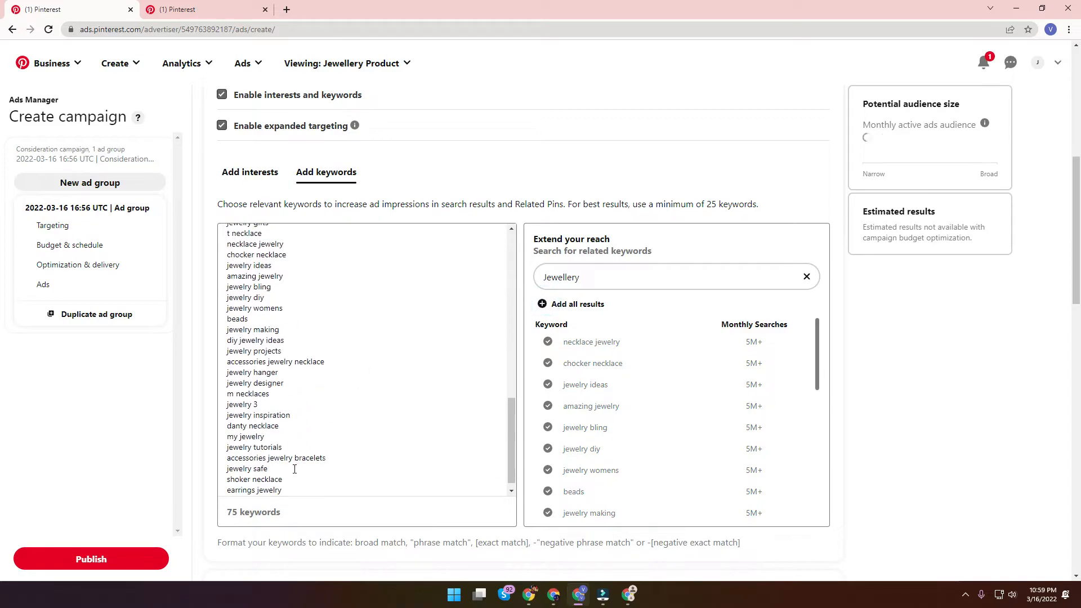
pyautogui.scroll(5, 502, 432)
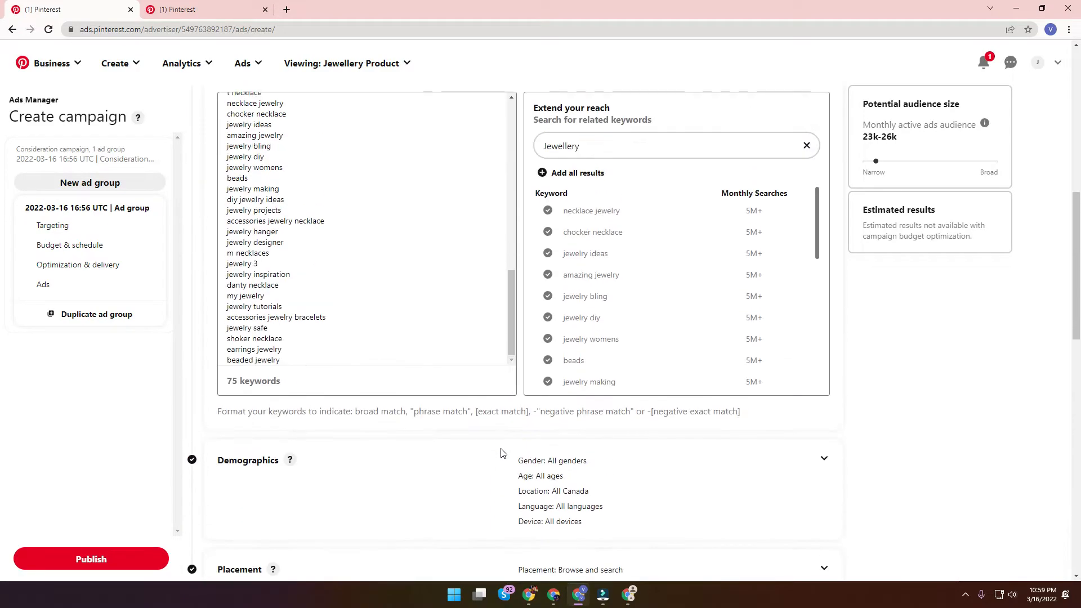
# Load the suggestions starting with "fashion jewelry necklaces" and add all of them to the keyword list.
pyautogui.scroll(-3, 626, 310)
pyautogui.click(658, 380)
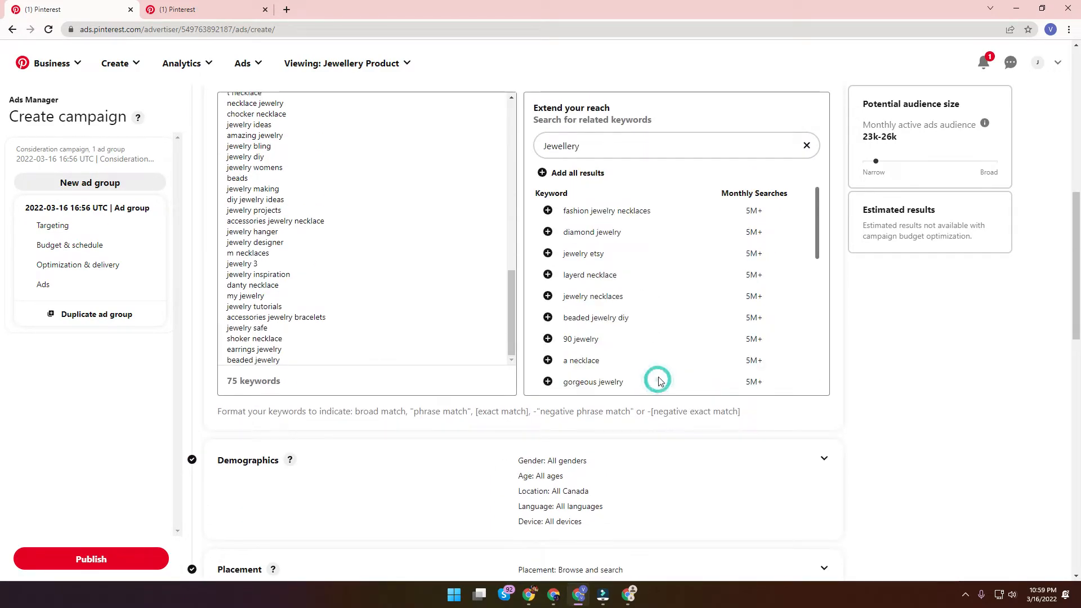
pyautogui.click(542, 173)
pyautogui.scroll(-5, 364, 324)
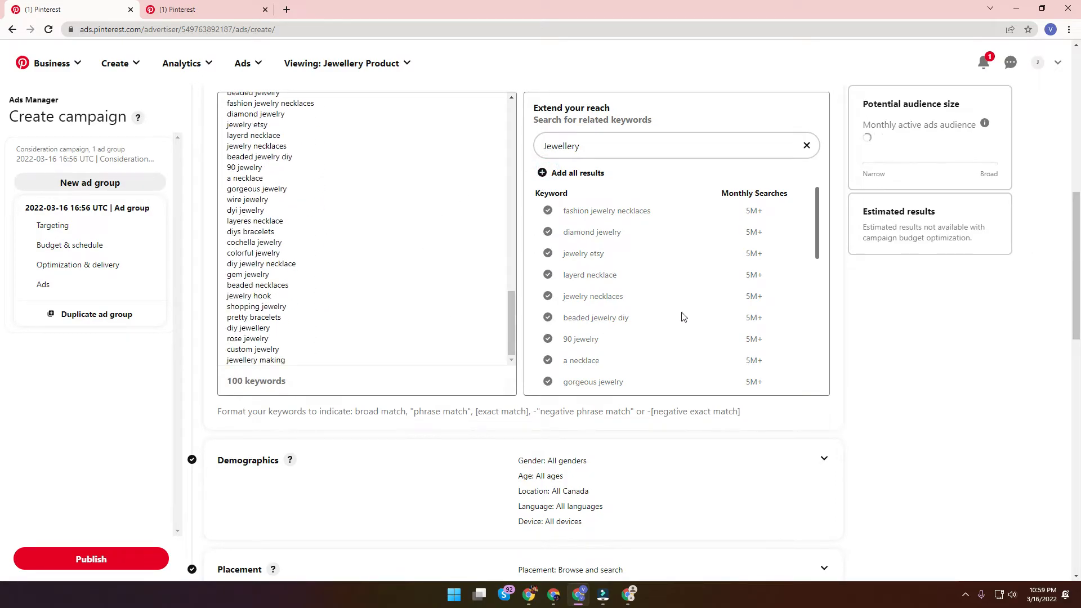
# Load the suggestions starting with "upcycled jewelry", add them all to the keyword list and check their monthly searches.
pyautogui.scroll(-3, 680, 317)
pyautogui.click(664, 378)
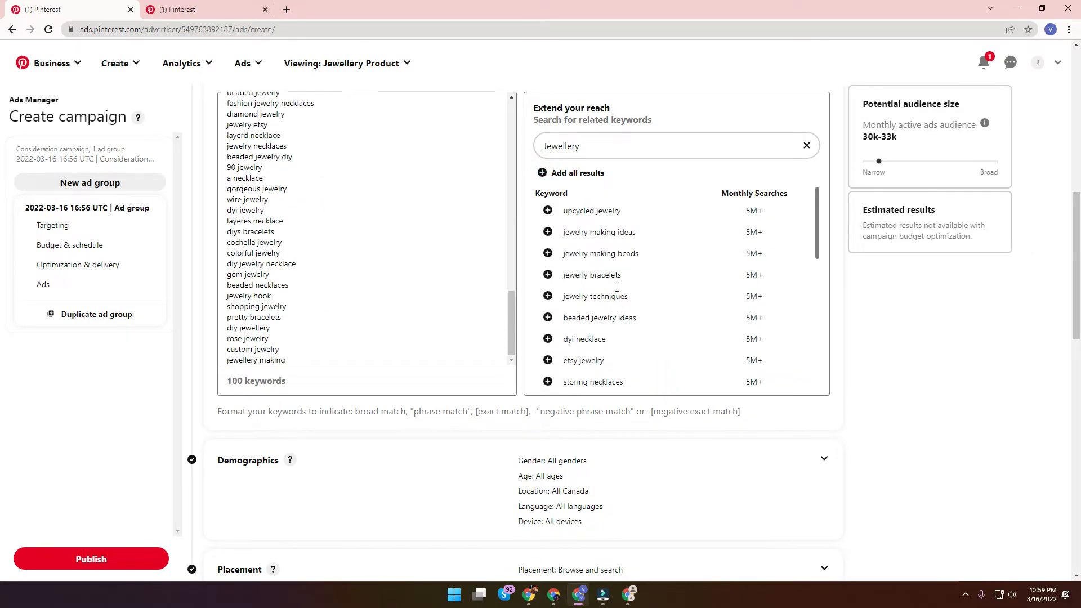
pyautogui.click(542, 173)
pyautogui.scroll(-5, 580, 313)
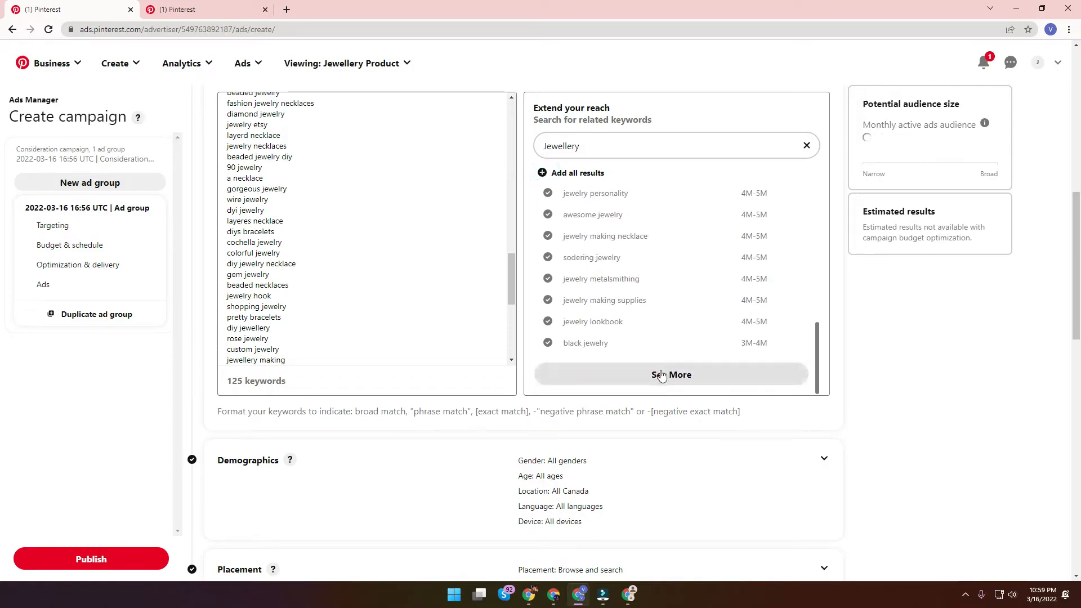
pyautogui.scroll(5, 658, 312)
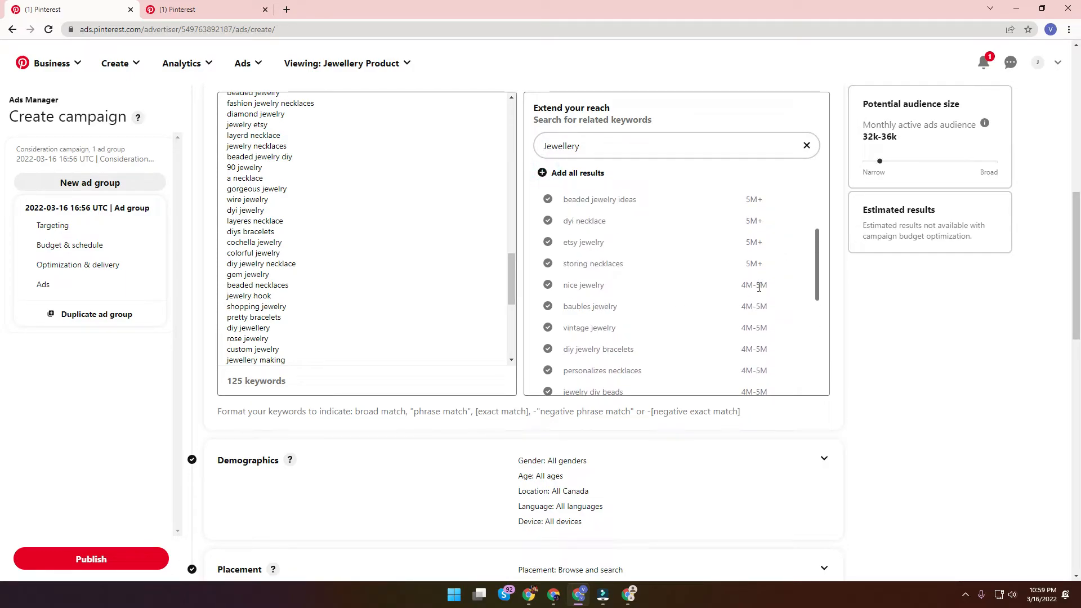
pyautogui.scroll(-5, 670, 301)
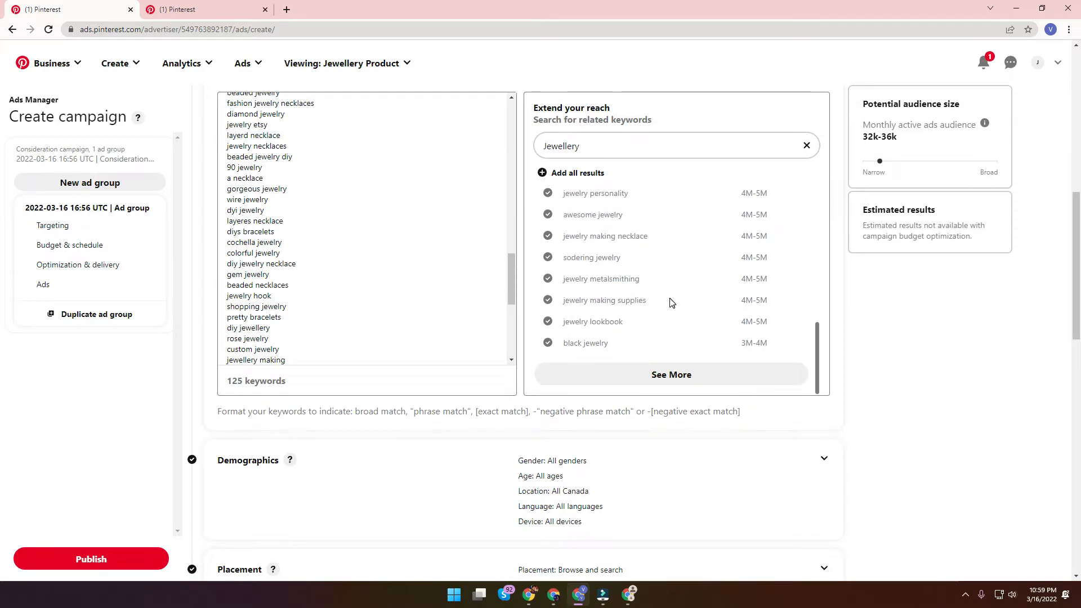
# Load two more batches of related "Jewellery" suggestions and add all their keywords to the list.
pyautogui.click(668, 375)
pyautogui.scroll(-3, 635, 290)
pyautogui.click(542, 173)
pyautogui.scroll(-8, 355, 316)
pyautogui.scroll(-5, 763, 279)
pyautogui.click(656, 380)
pyautogui.scroll(-5, 653, 282)
pyautogui.click(542, 173)
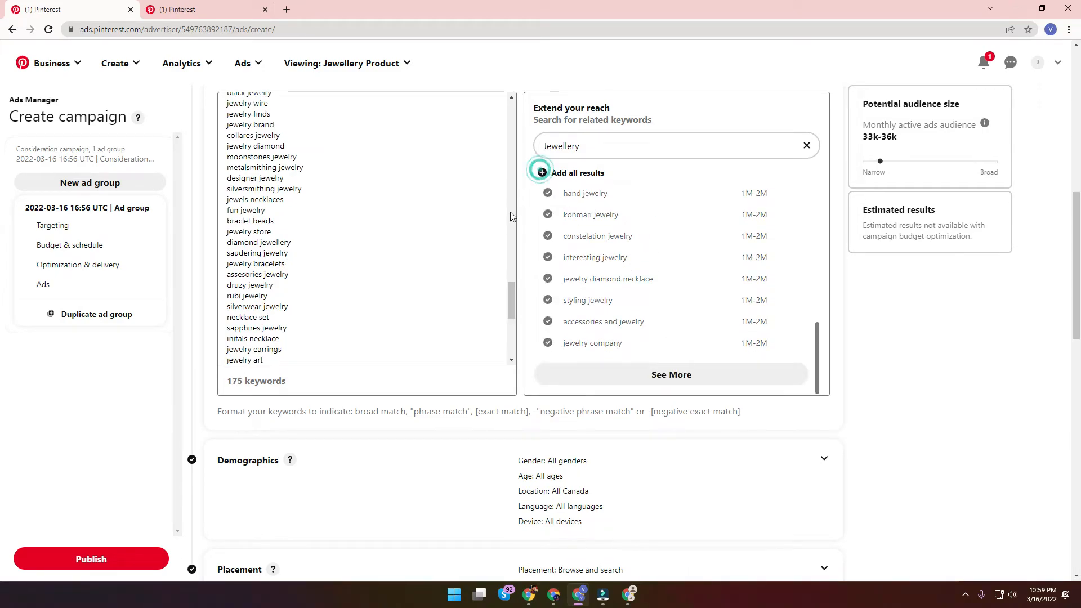
pyautogui.scroll(-5, 406, 285)
pyautogui.scroll(-12, 673, 320)
pyautogui.scroll(10, 684, 323)
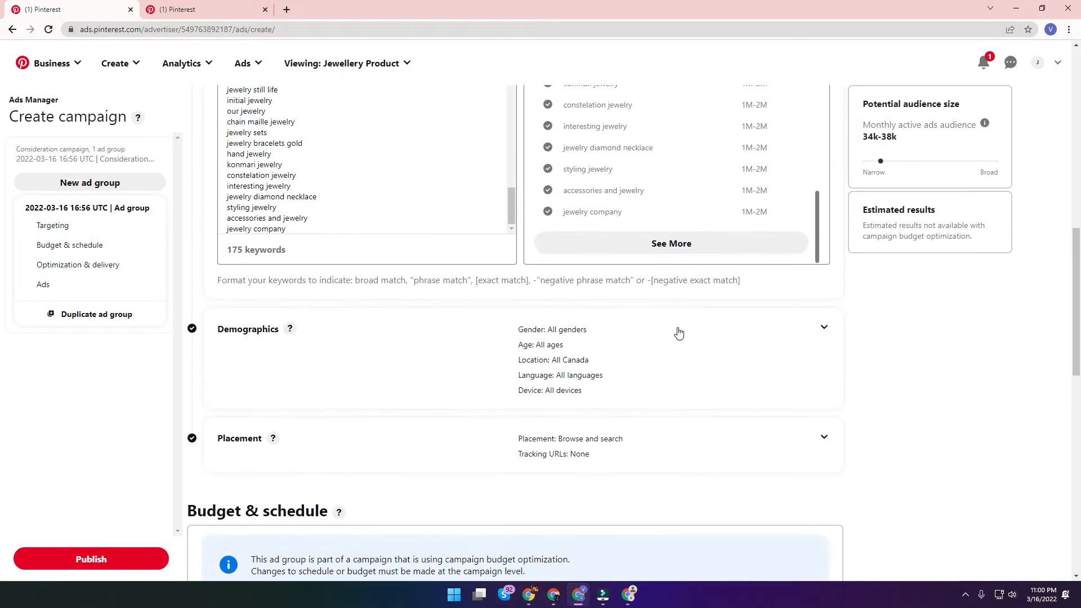
pyautogui.scroll(2, 680, 344)
# Load the suggestions starting with "broches jewelry" and the remaining batch after them, adding all results to the keyword list.
pyautogui.click(672, 374)
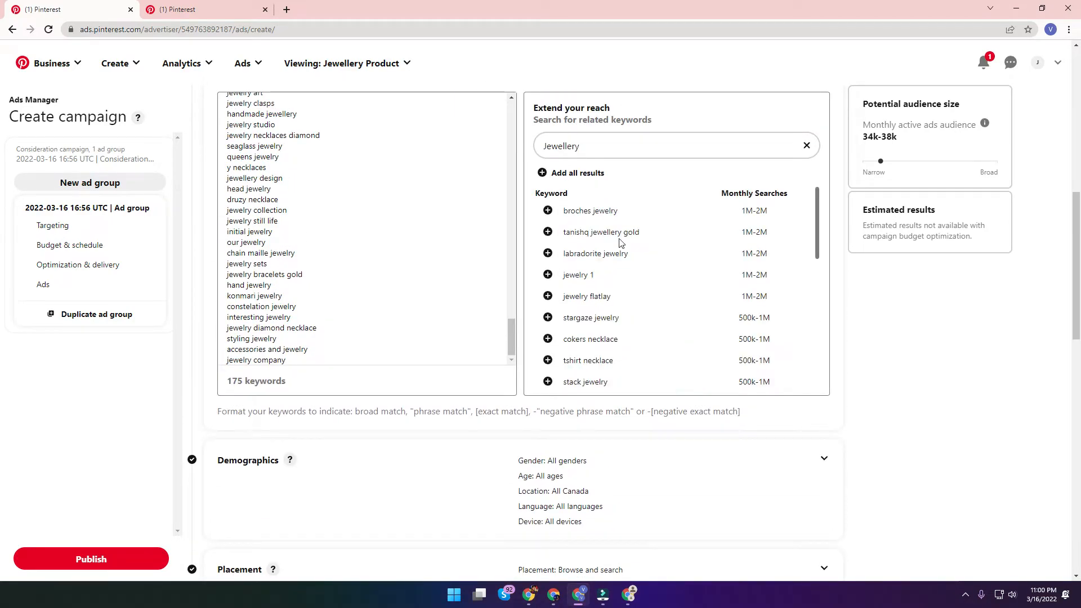
pyautogui.click(560, 174)
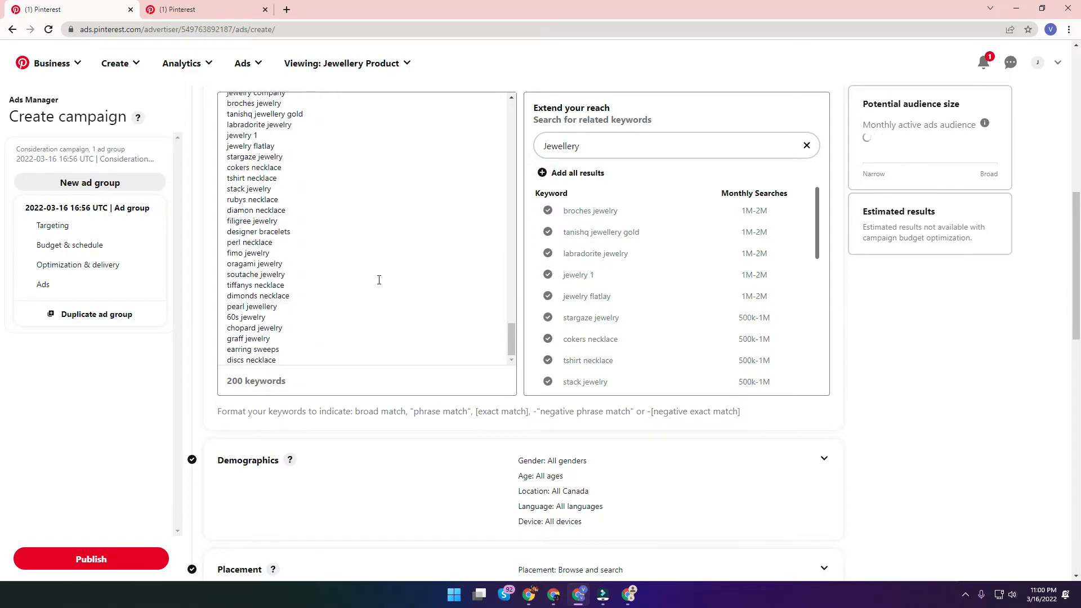
pyautogui.scroll(-5, 741, 316)
pyautogui.click(680, 374)
pyautogui.click(549, 177)
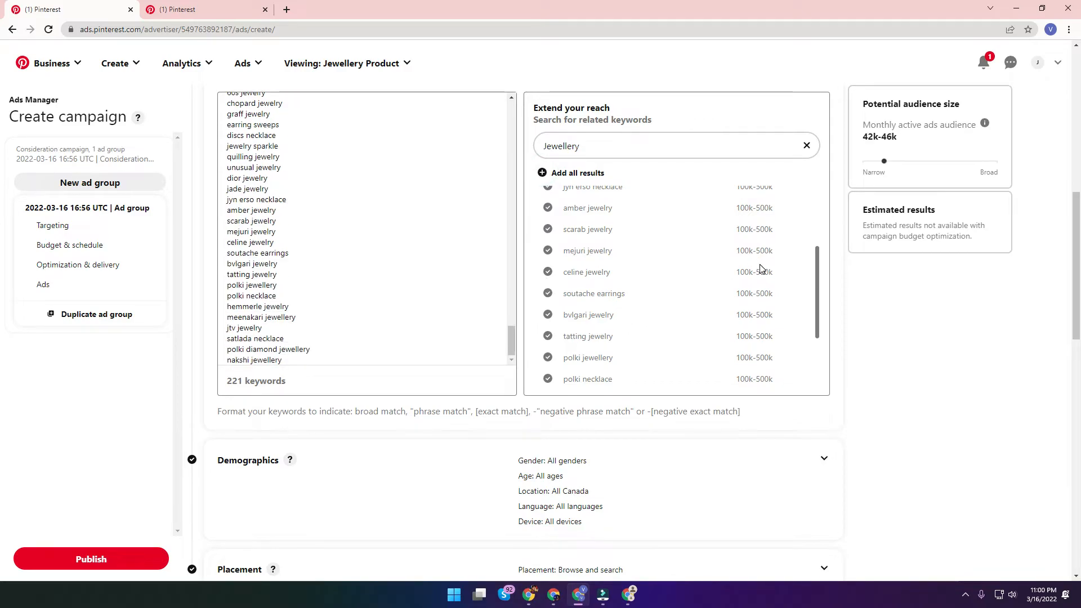
# Examine the last suggestions' monthly searches and look through the complete list of added keywords.
pyautogui.scroll(-3, 761, 269)
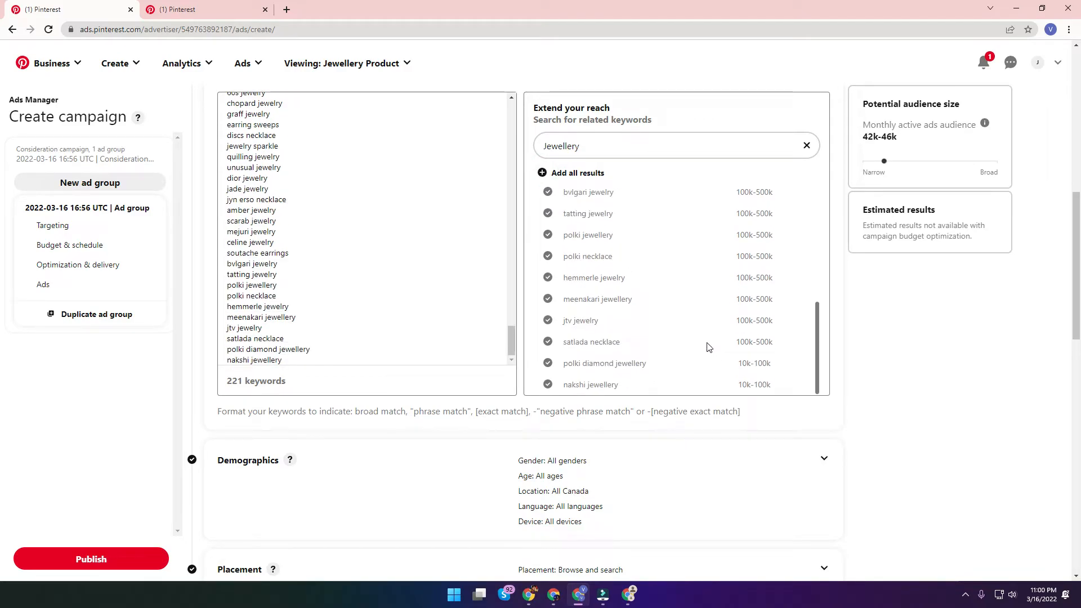
pyautogui.scroll(-5, 674, 329)
pyautogui.scroll(5, 572, 335)
pyautogui.scroll(2, 484, 432)
pyautogui.scroll(10, 280, 437)
pyautogui.scroll(8, 391, 435)
pyautogui.scroll(5, 416, 398)
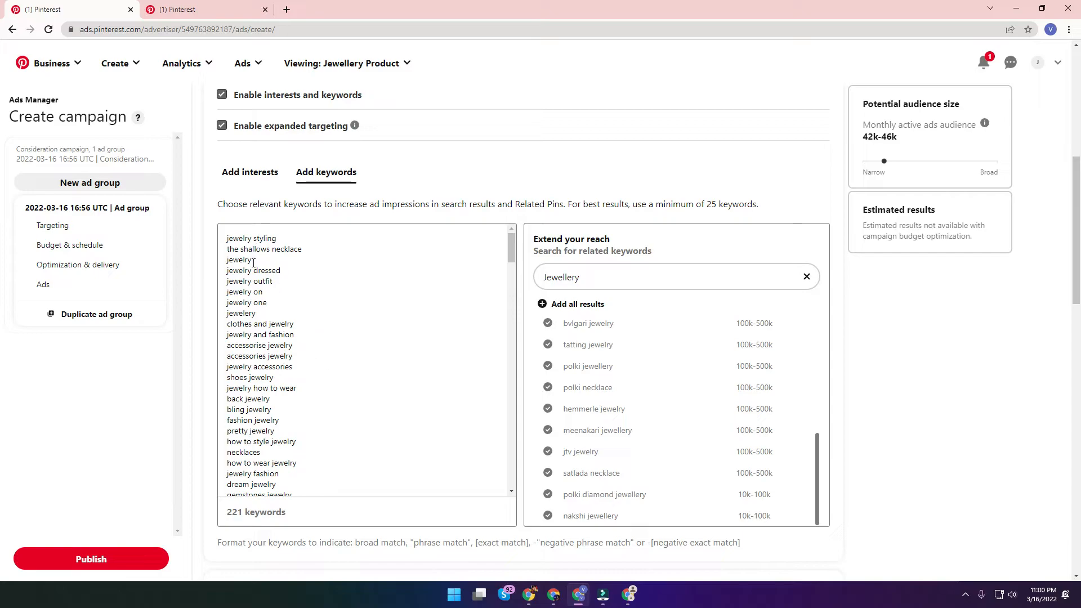
pyautogui.scroll(-15, 277, 260)
pyautogui.scroll(15, 283, 307)
# Copy the entire "Jewellery" keyword list from the ad group and switch to the desktop.
pyautogui.click(243, 259)
pyautogui.hotkey('ctrl', 'a')
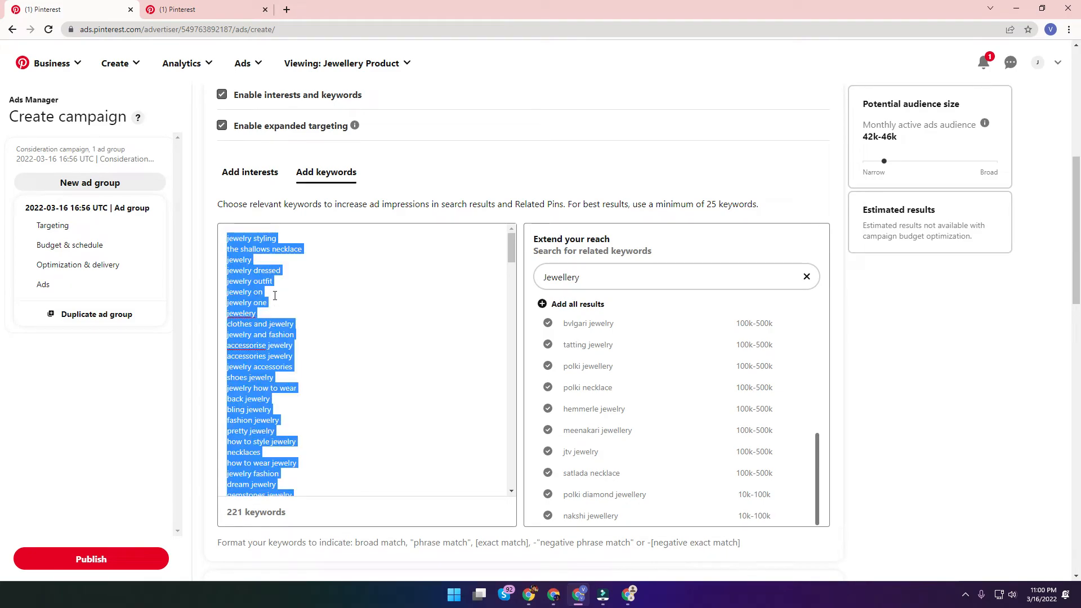
pyautogui.click(1017, 8)
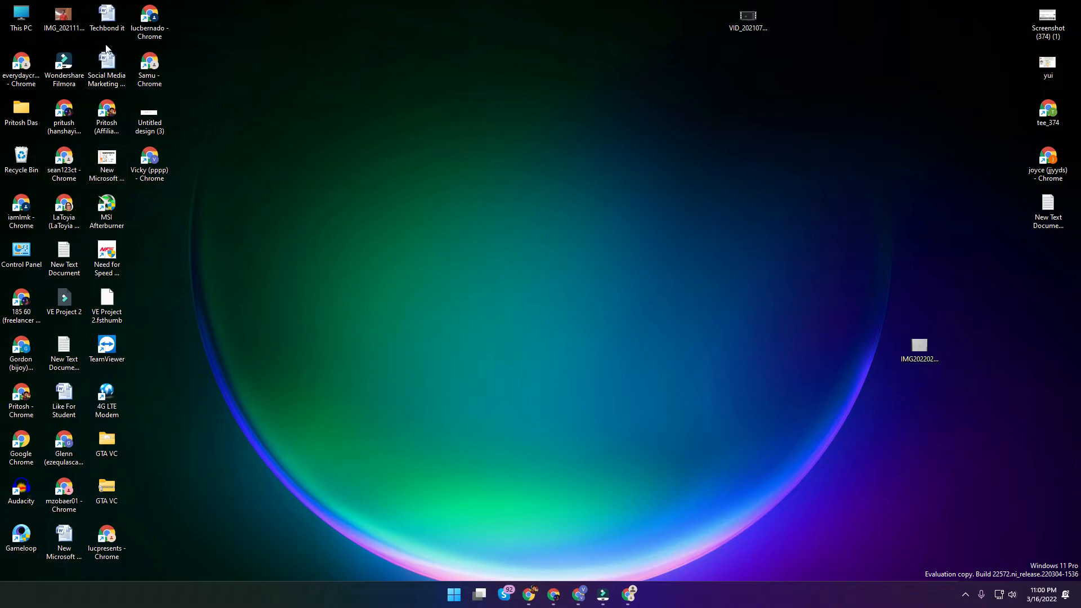
# Replace the contents of the desktop text file New Text Document (2) with the copied keywords, save it and close it.
pyautogui.doubleClick(62, 348)
pyautogui.click(293, 176)
pyautogui.hotkey('ctrl', 'a')
pyautogui.hotkey('ctrl', 'v')
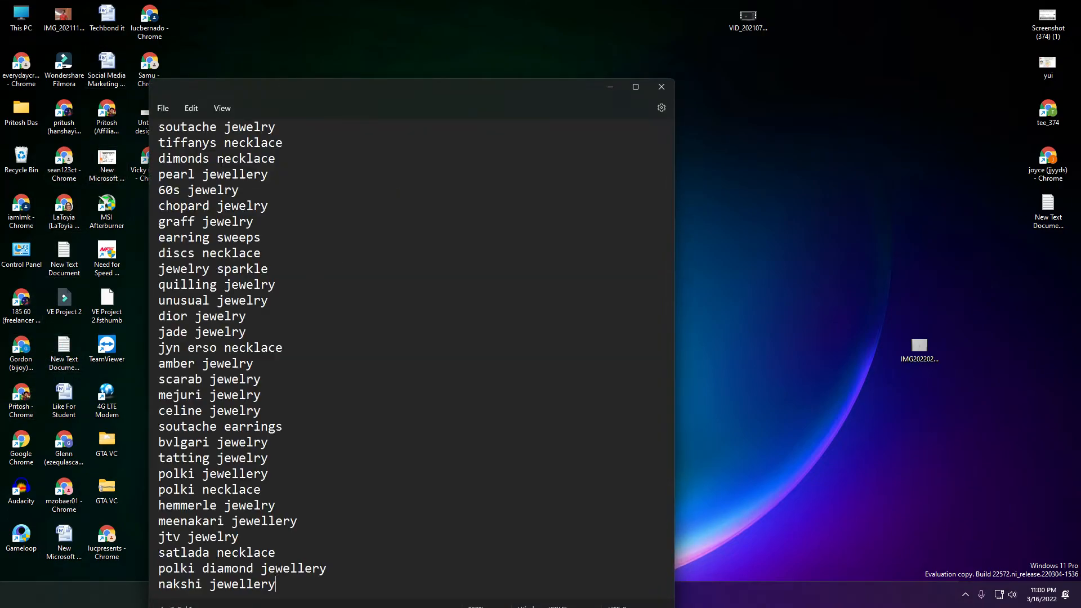
pyautogui.hotkey('ctrl', 's')
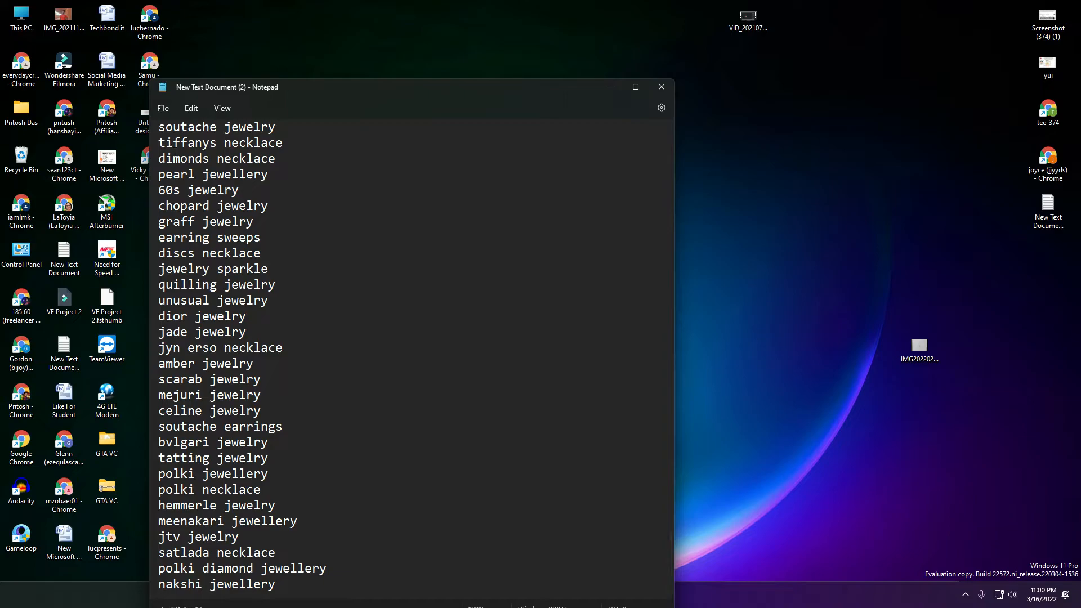
pyautogui.click(661, 87)
# Return to the Pinterest campaign in Chrome and copy the keyword "fashion jewelry" from the list.
pyautogui.click(564, 595)
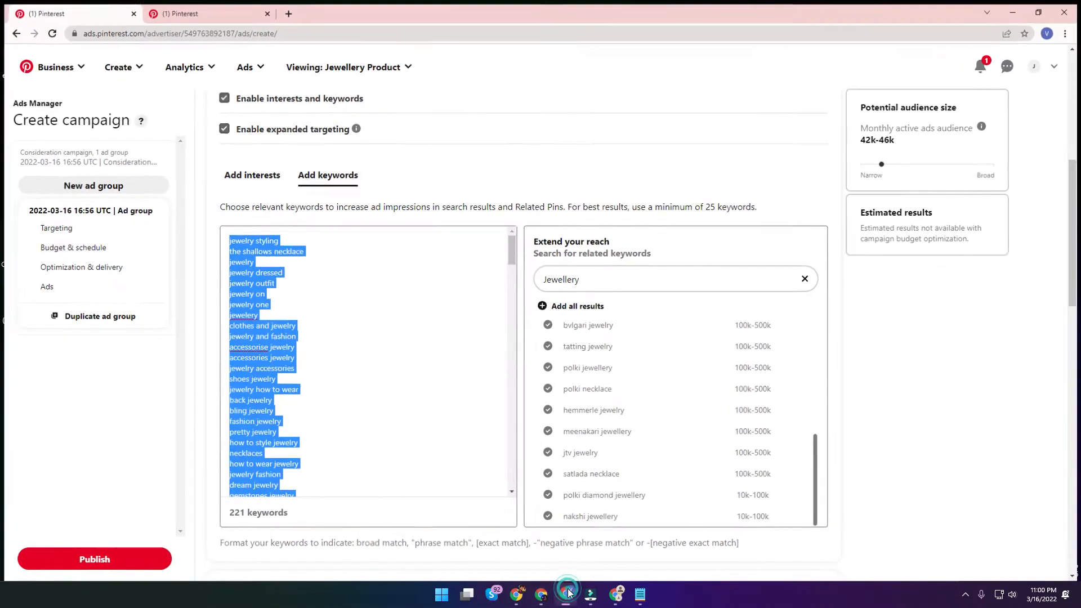
pyautogui.click(263, 282)
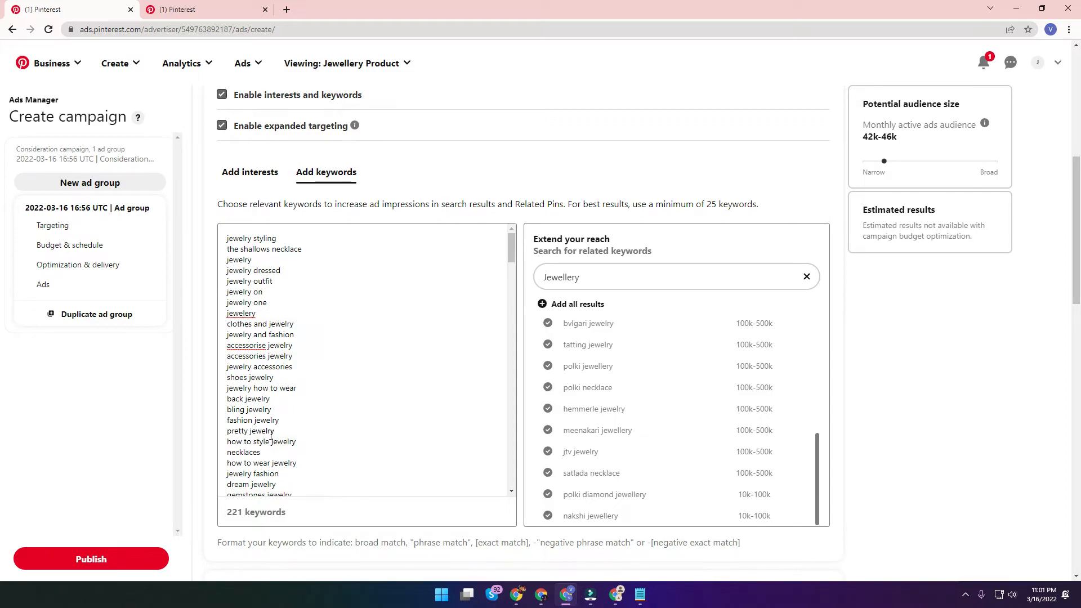
pyautogui.moveTo(281, 421); pyautogui.dragTo(225, 421)
pyautogui.hotkey('ctrl', 'c')
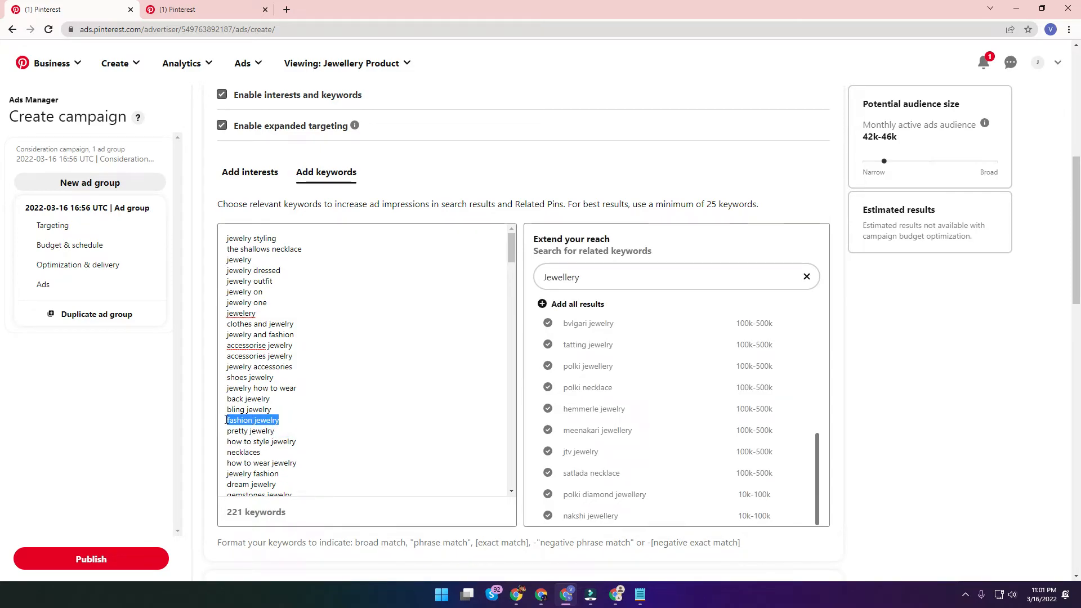
# Clear the ad group's keyword list and search for related keywords using the copied "fashion jewelry".
pyautogui.click(367, 286)
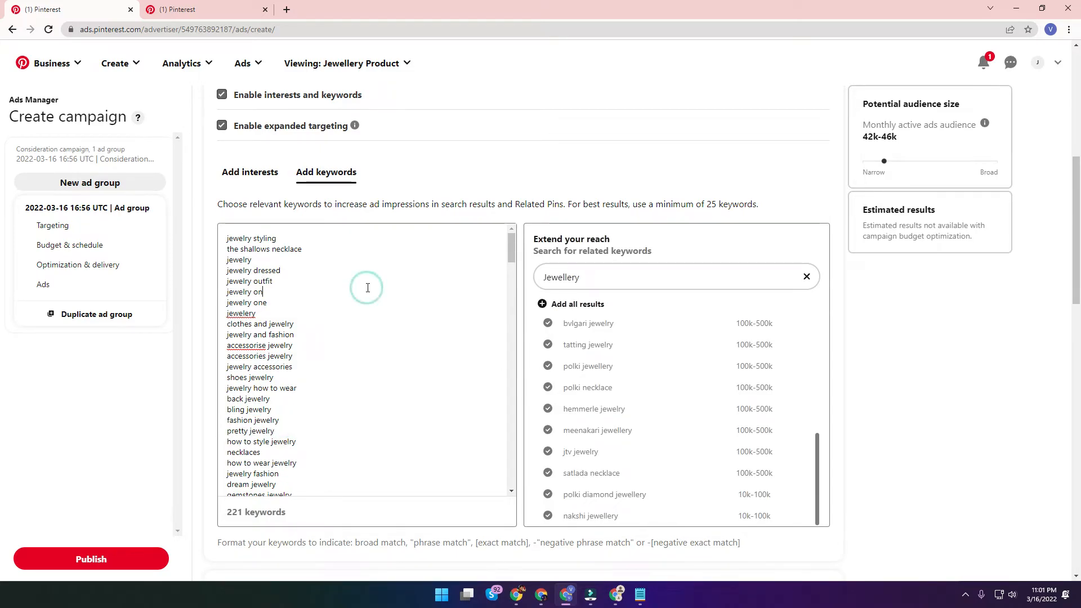
pyautogui.hotkey('ctrl', 'a')
pyautogui.press('BackSpace')
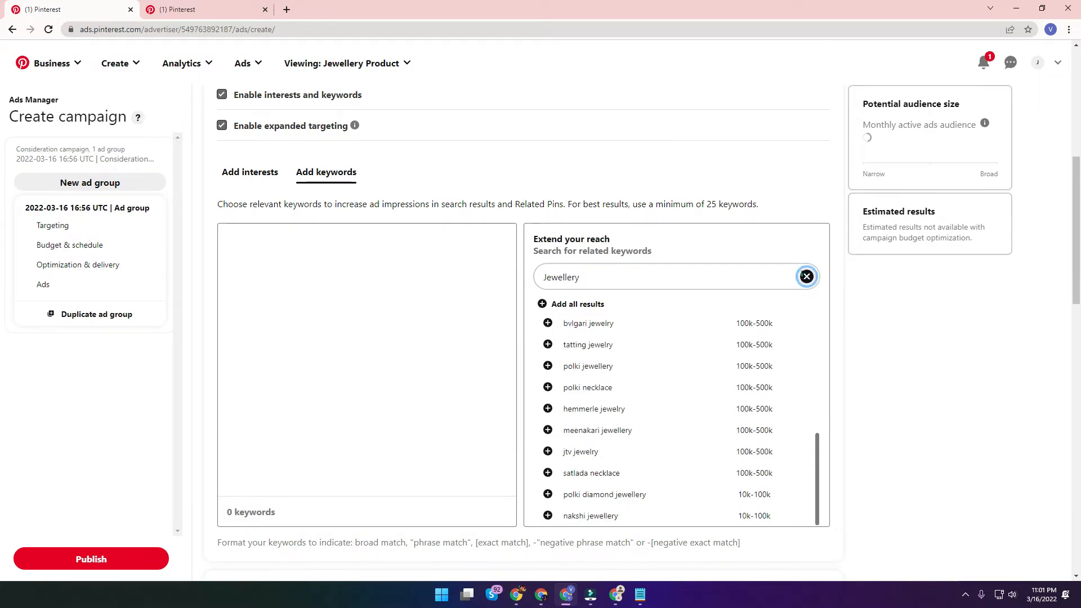
pyautogui.click(806, 276)
pyautogui.hotkey('ctrl', 'v')
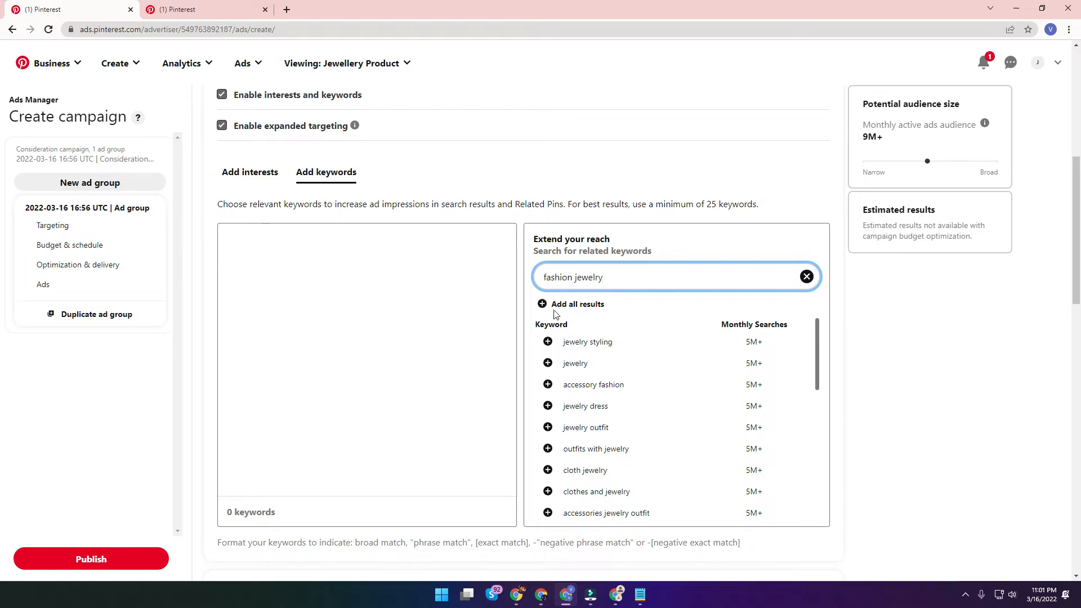
# Add all suggested "fashion jewelry" keywords to the list and load the next batch of suggestions.
pyautogui.click(546, 304)
pyautogui.scroll(-5, 709, 455)
pyautogui.click(661, 511)
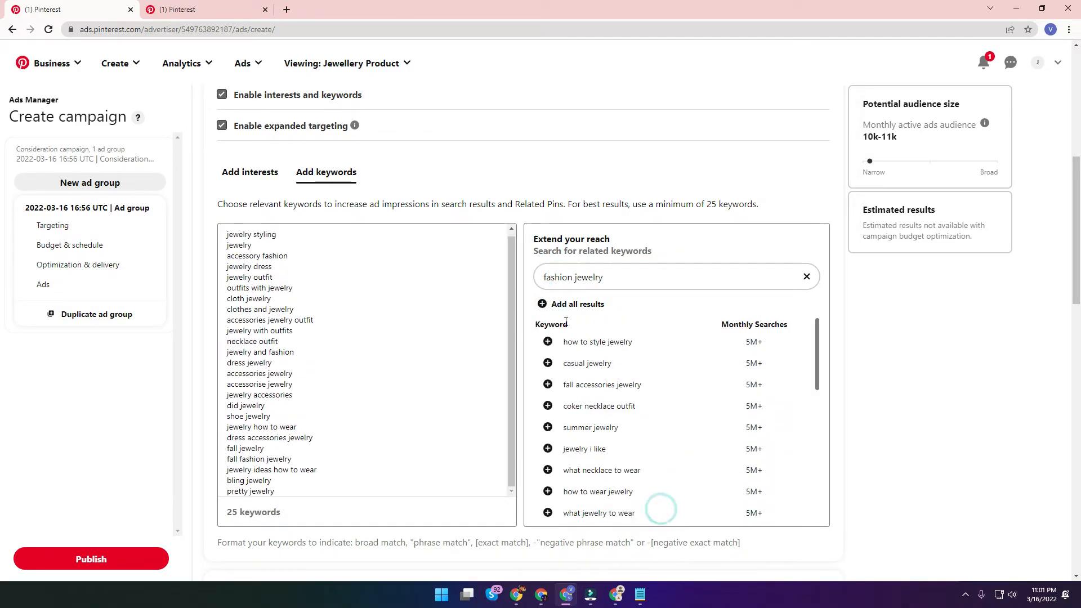
# Keep adding every batch of suggested "fashion jewelry" keywords to the ad group's list, loading more suggestions until the last batch is added.
pyautogui.click(542, 306)
pyautogui.scroll(-5, 598, 410)
pyautogui.click(621, 504)
pyautogui.click(550, 309)
pyautogui.scroll(-5, 608, 367)
pyautogui.click(653, 505)
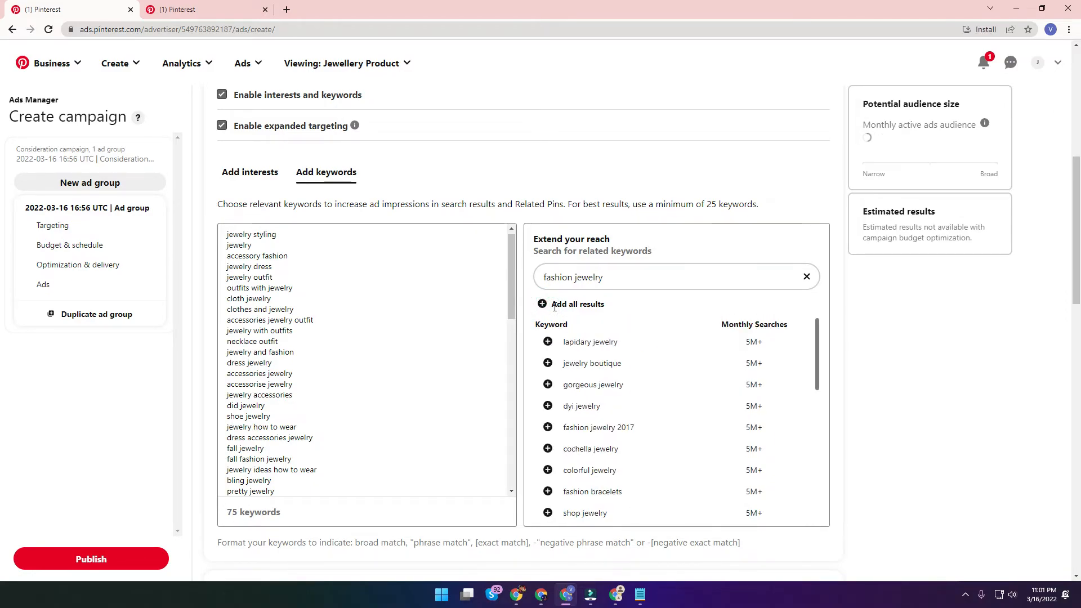
pyautogui.click(555, 308)
pyautogui.scroll(-5, 560, 340)
pyautogui.click(653, 507)
pyautogui.click(541, 306)
pyautogui.scroll(-5, 608, 395)
pyautogui.click(629, 502)
pyautogui.click(544, 307)
pyautogui.scroll(-5, 608, 394)
pyautogui.click(642, 505)
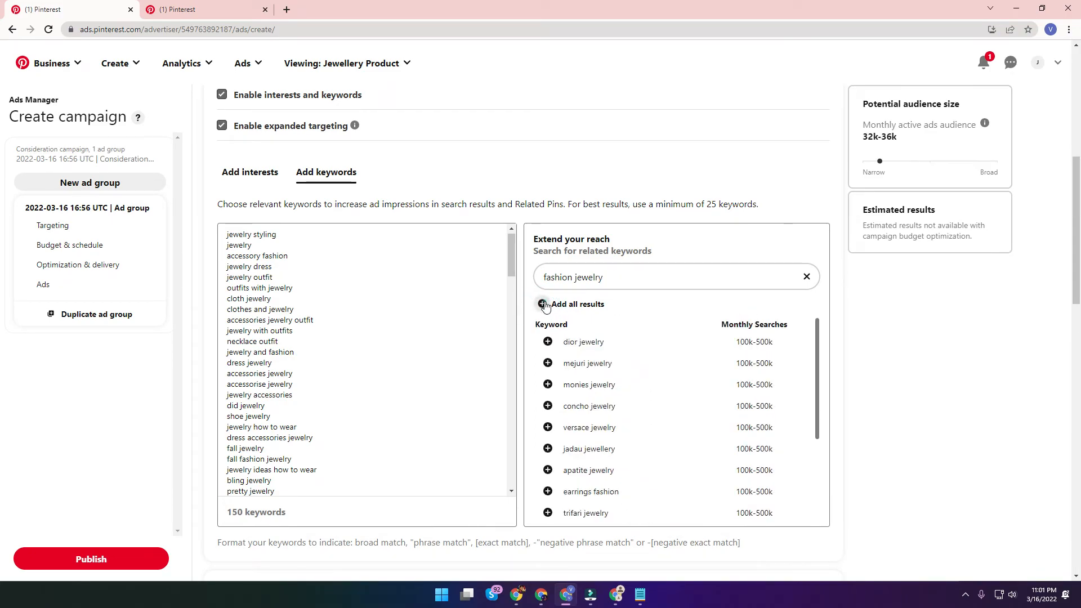
pyautogui.click(544, 304)
pyautogui.scroll(-3, 618, 405)
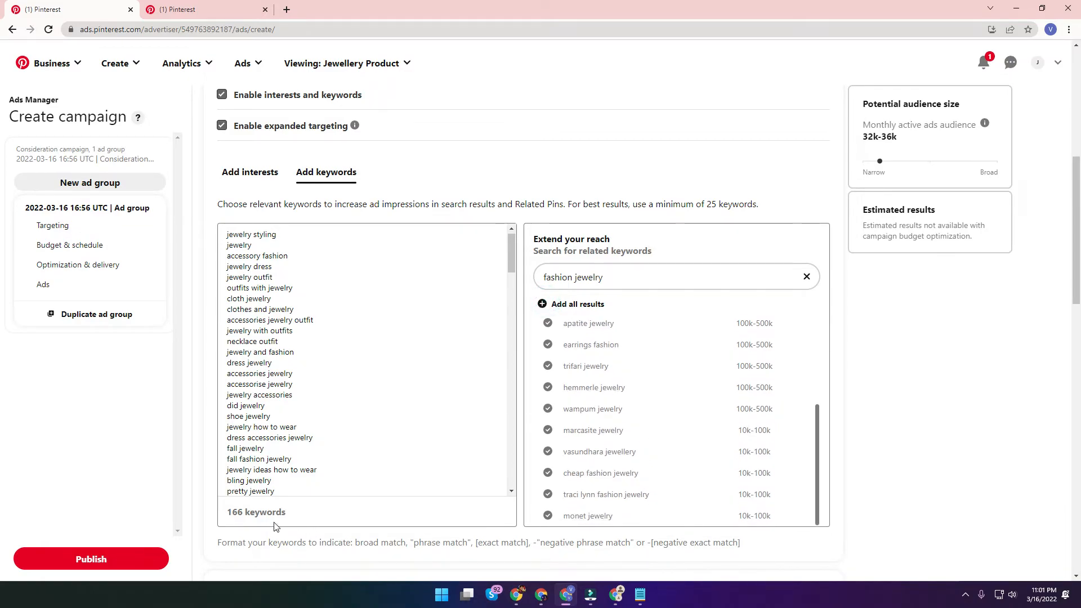
# Copy the ad group's whole keyword list, append it on a new line at the end of New Text Document (2) in Notepad and save the file.
pyautogui.scroll(1, 302, 413)
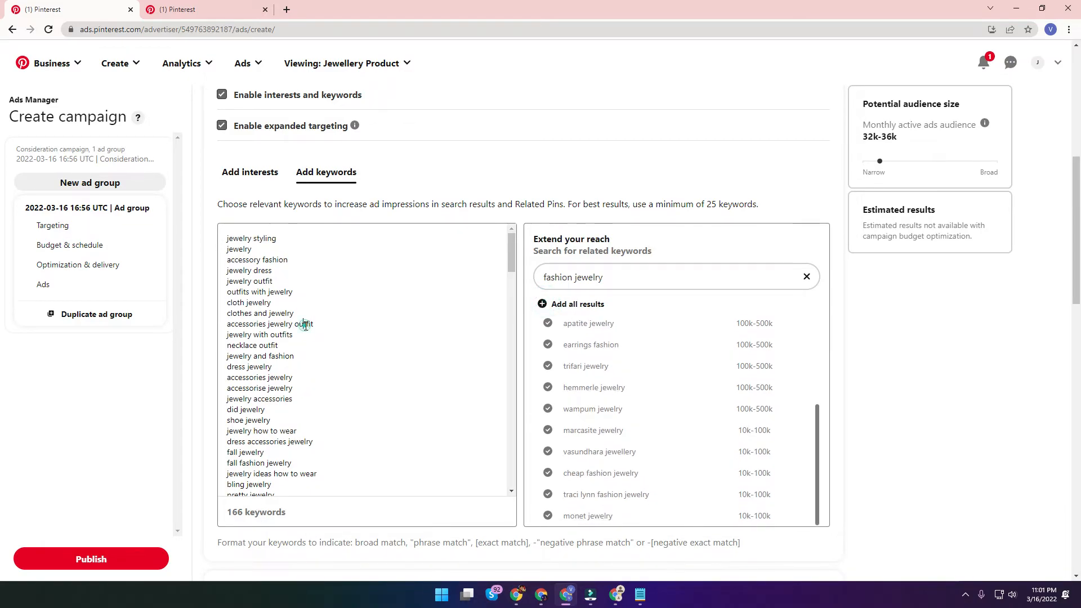
pyautogui.hotkey('ctrl', 'a')
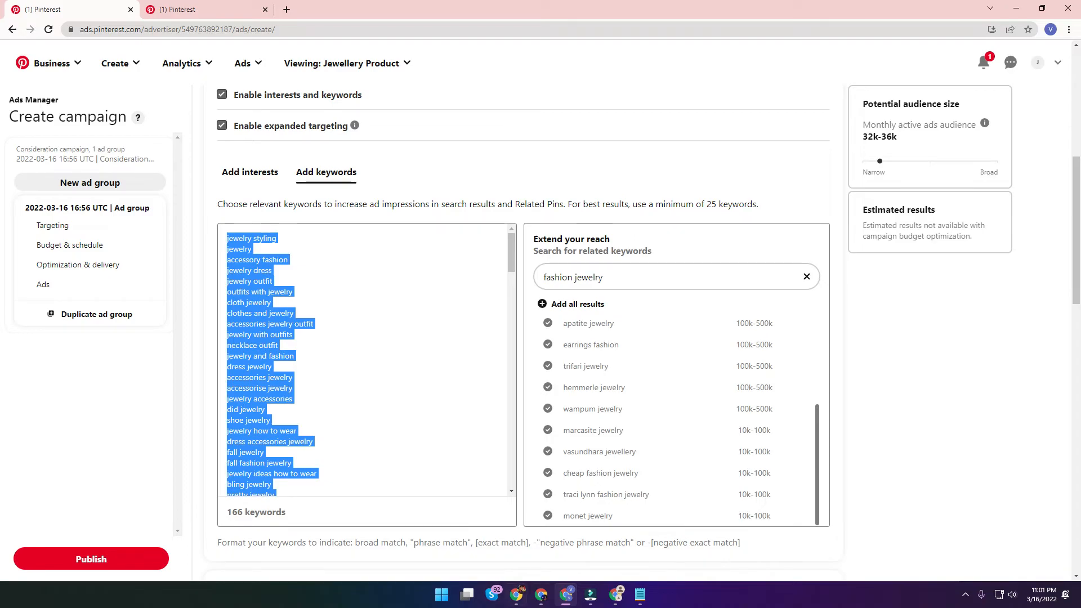
pyautogui.click(638, 593)
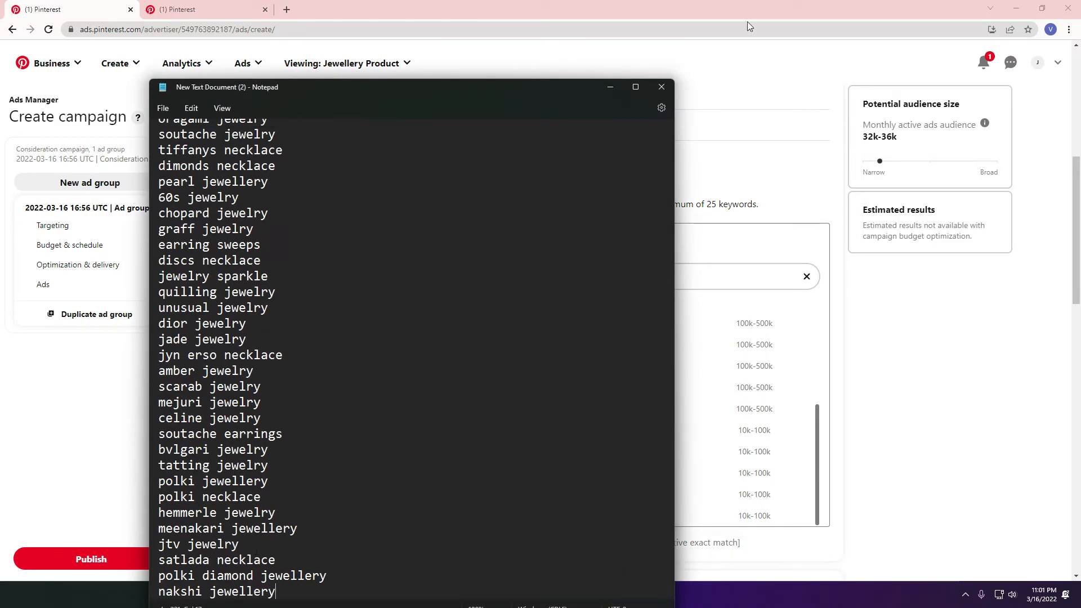
pyautogui.click(636, 87)
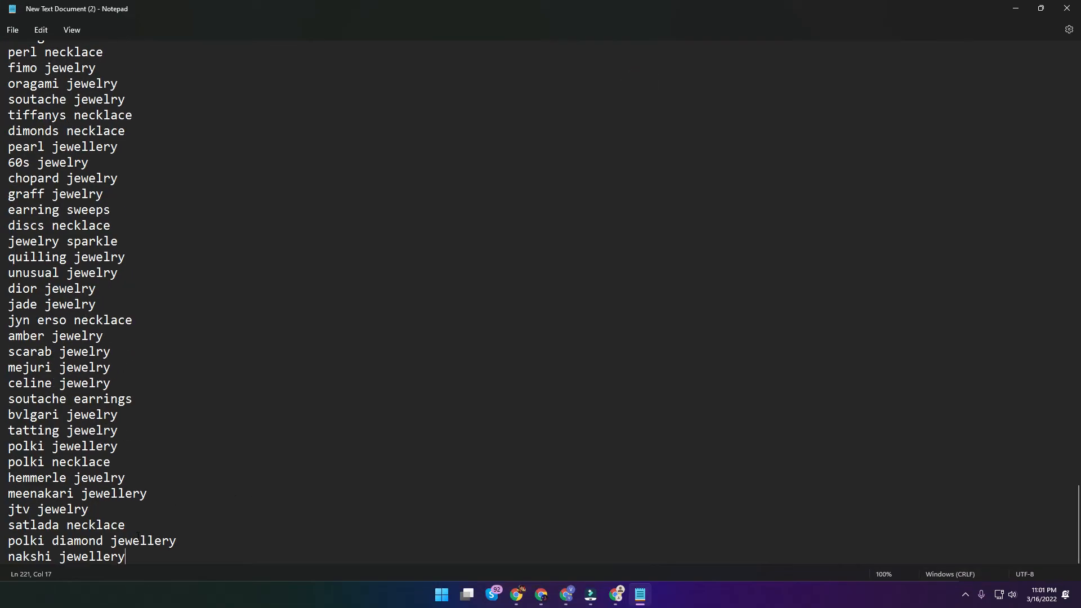
pyautogui.press('Return')
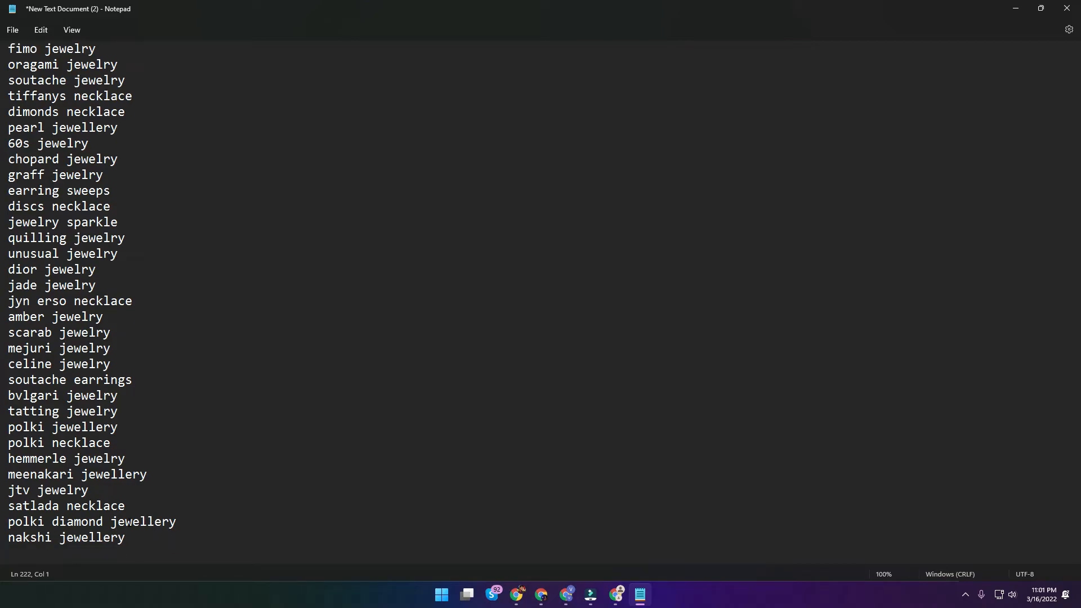
pyautogui.hotkey('ctrl', 'v')
pyautogui.hotkey('ctrl', 's')
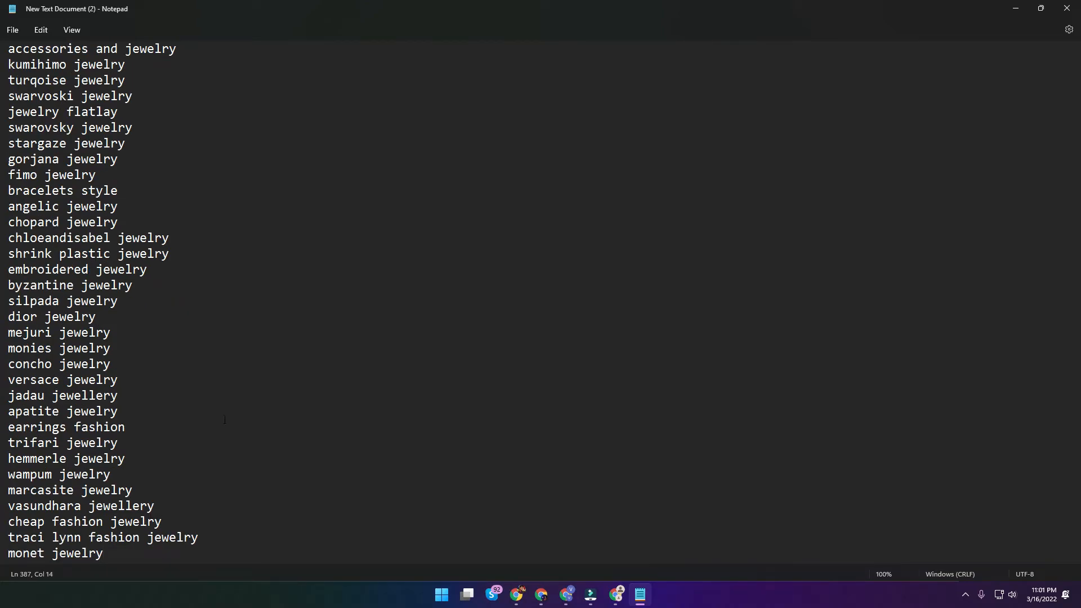
# Return to Chrome, open the Jewellery Product profile and go from there to the Pinterest home feed.
pyautogui.click(1022, 6)
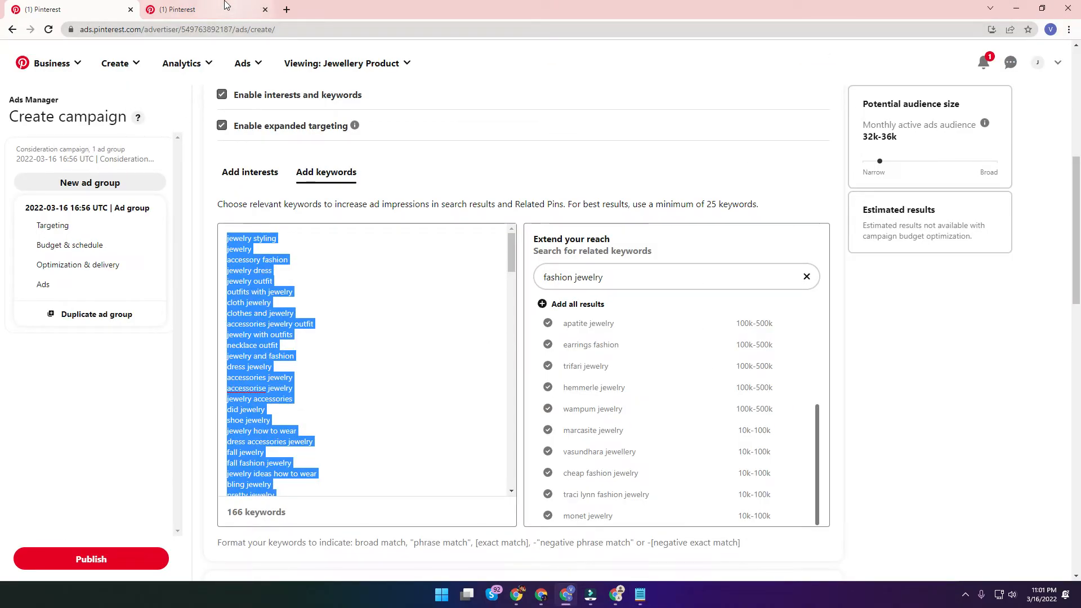
pyautogui.click(1041, 64)
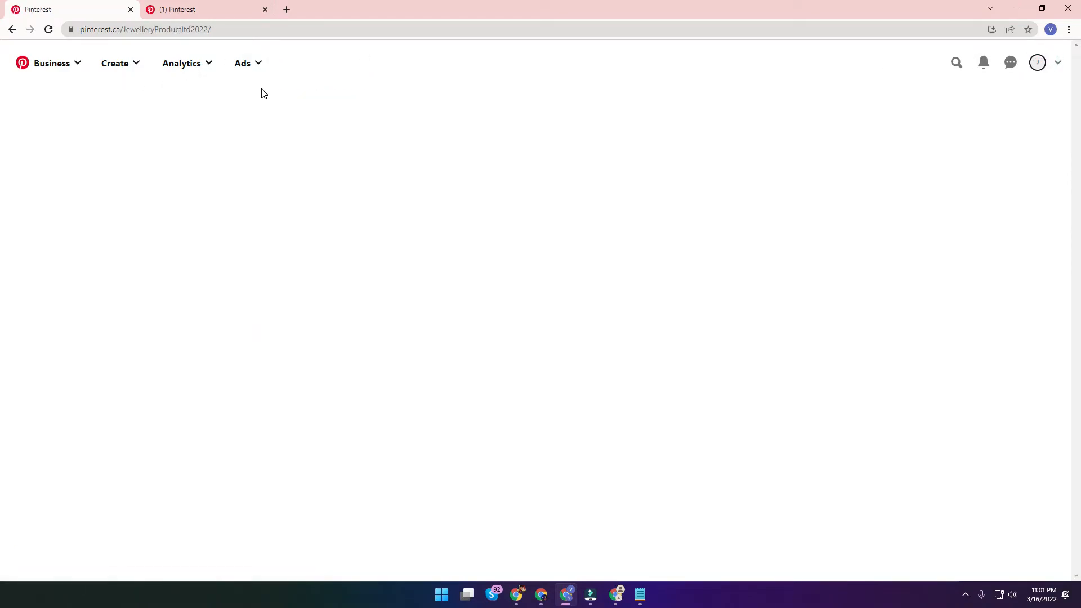
pyautogui.click(53, 80)
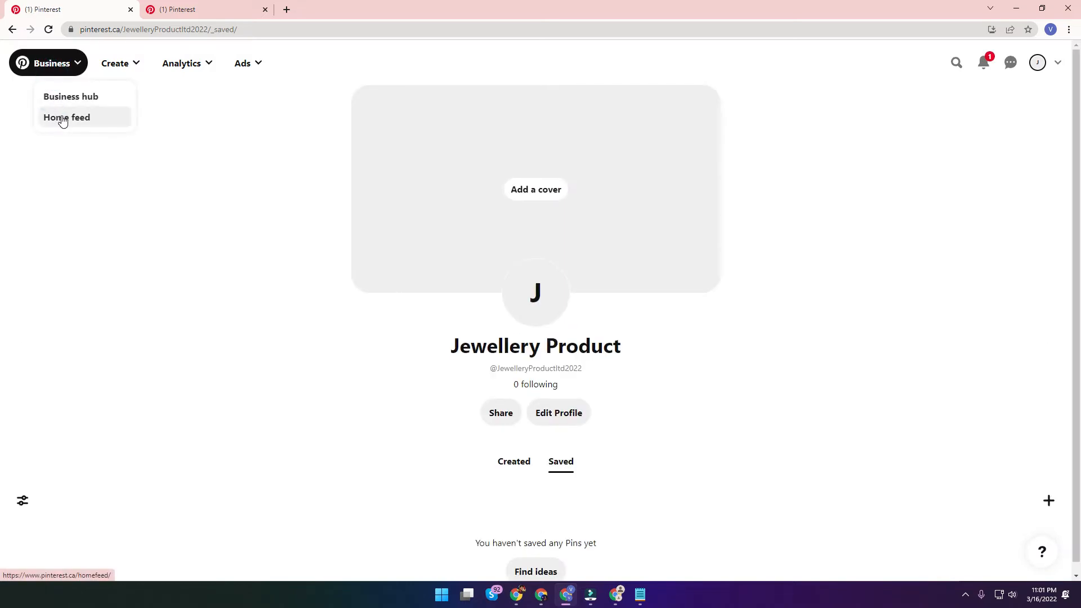
pyautogui.click(91, 118)
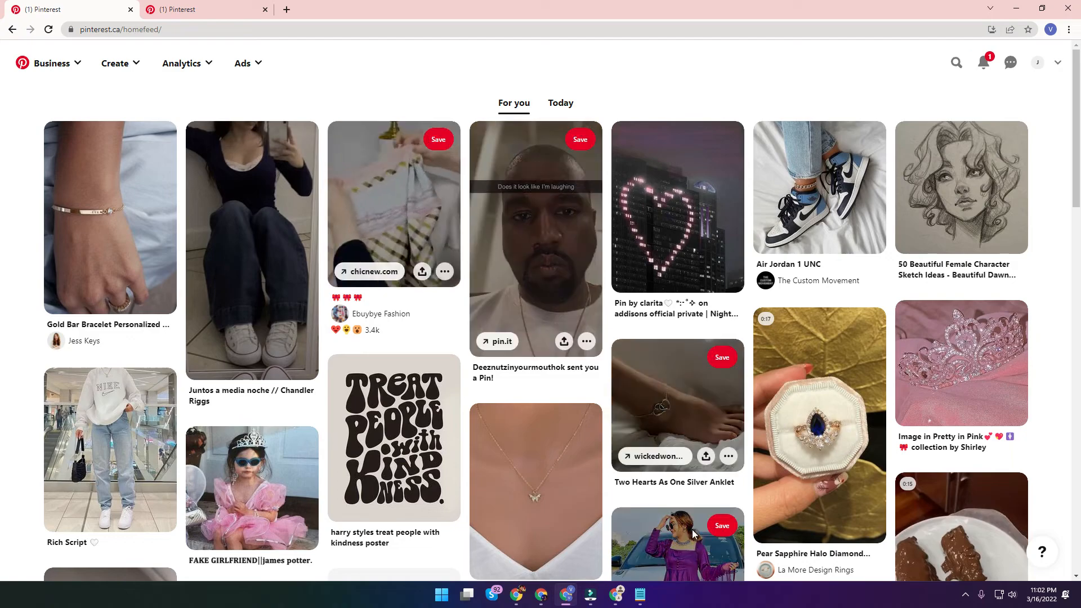
# Copy the keyword "jewelry" from the text file in Notepad and enter it in the Pinterest search in Chrome to bring up its suggestions.
pyautogui.click(641, 596)
pyautogui.scroll(-20, 122, 340)
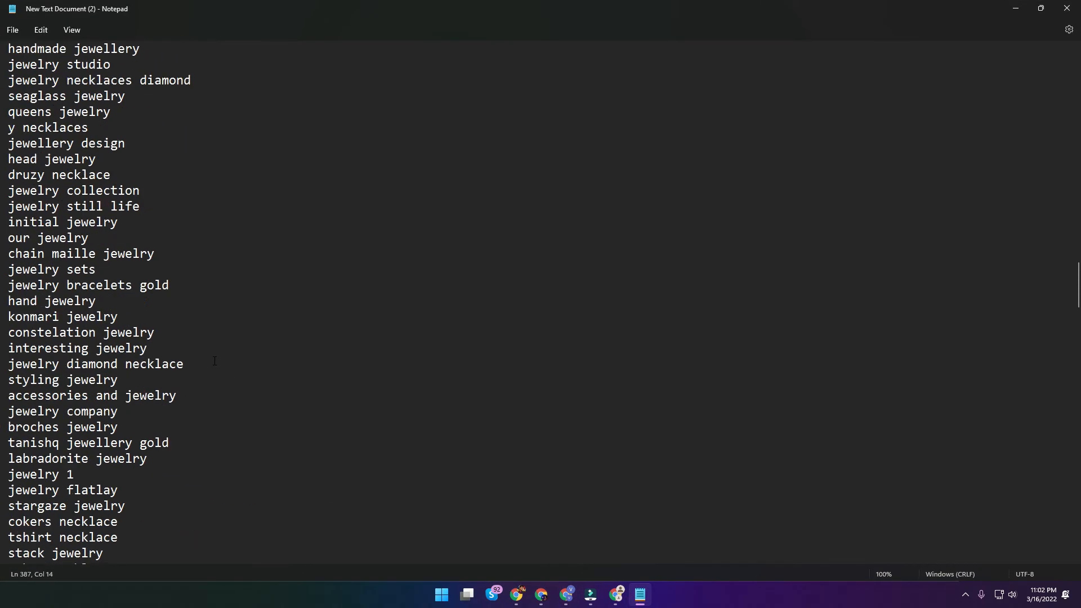
pyautogui.doubleClick(63, 87)
pyautogui.hotkey('ctrl', 'c')
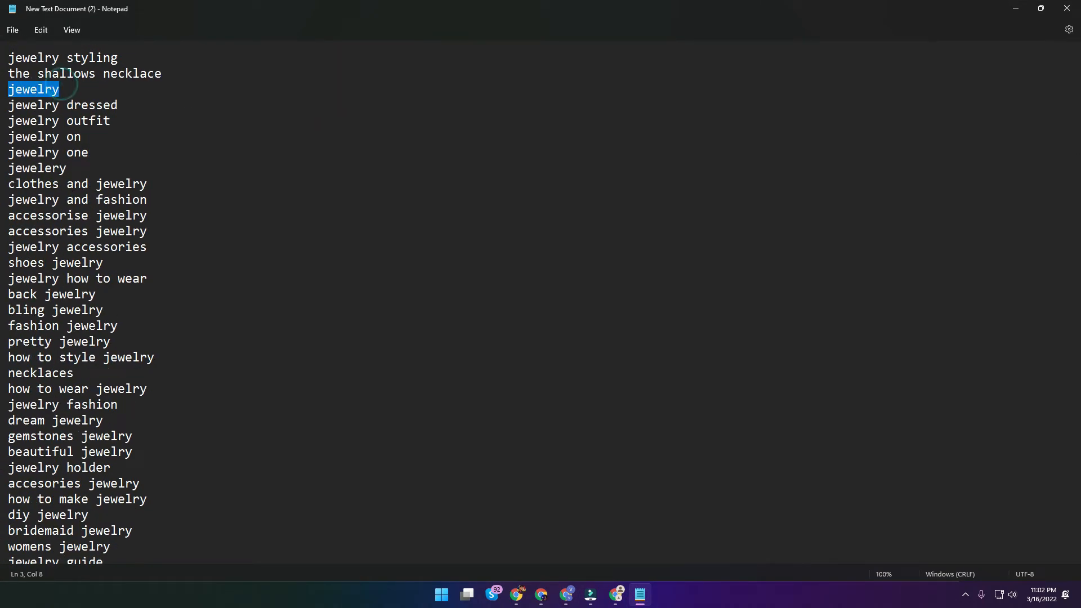
pyautogui.click(1009, 10)
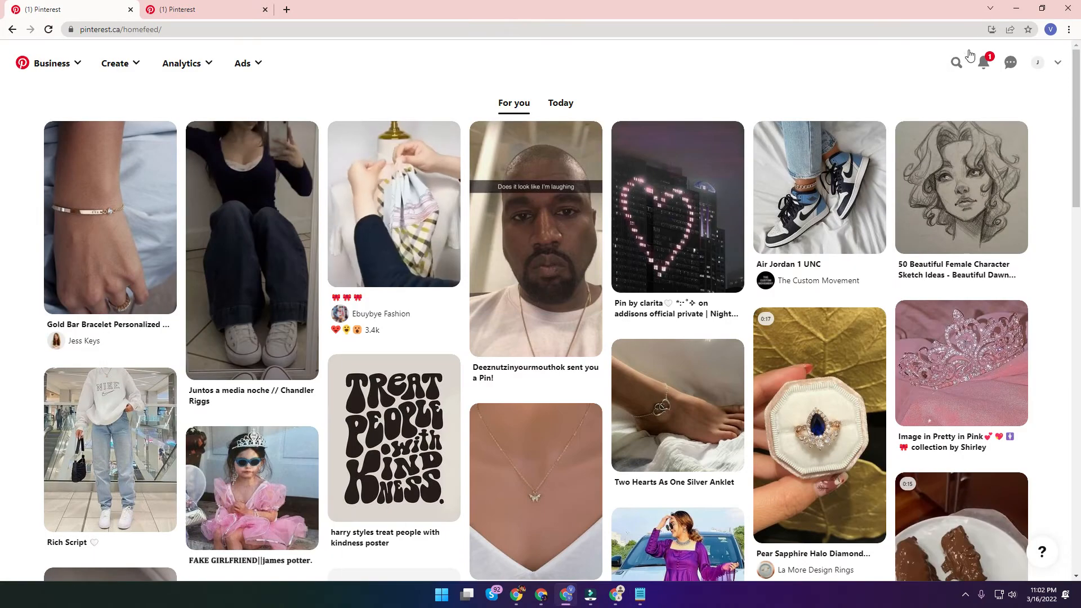
pyautogui.click(958, 62)
pyautogui.hotkey('ctrl', 'v')
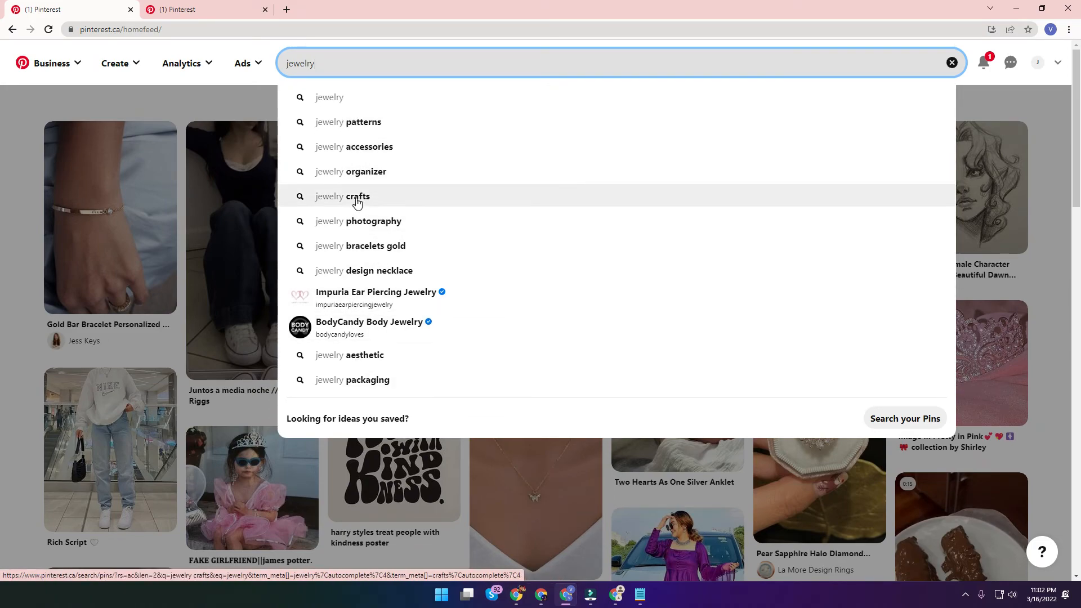
# Follow the suggested searches "jewelry patterns" and "jewelry patterns gold", and bring up the suggestions for the longer phrase.
pyautogui.click(367, 122)
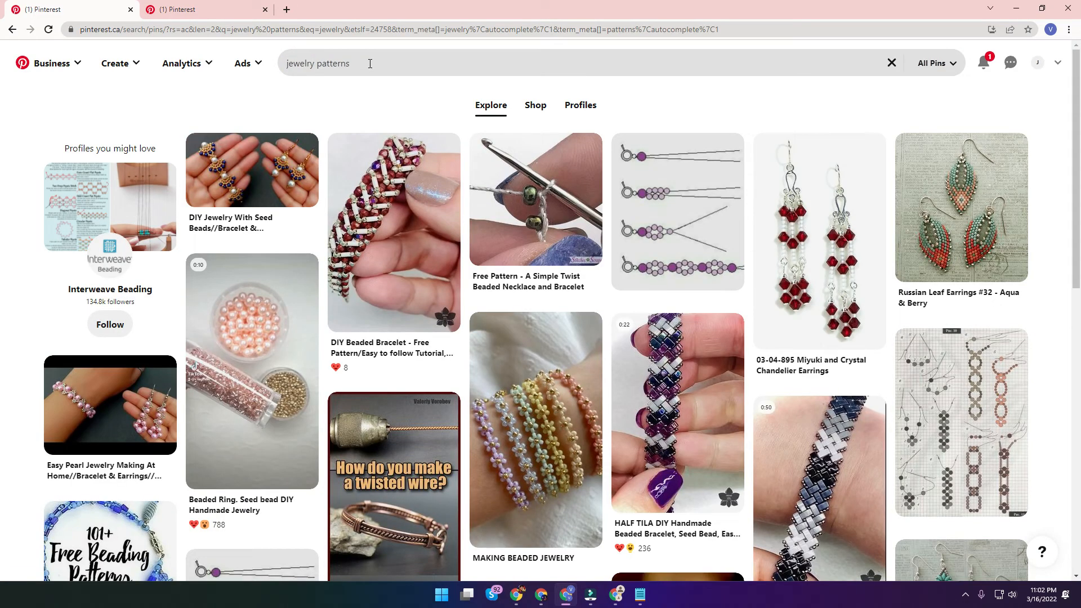
pyautogui.click(370, 63)
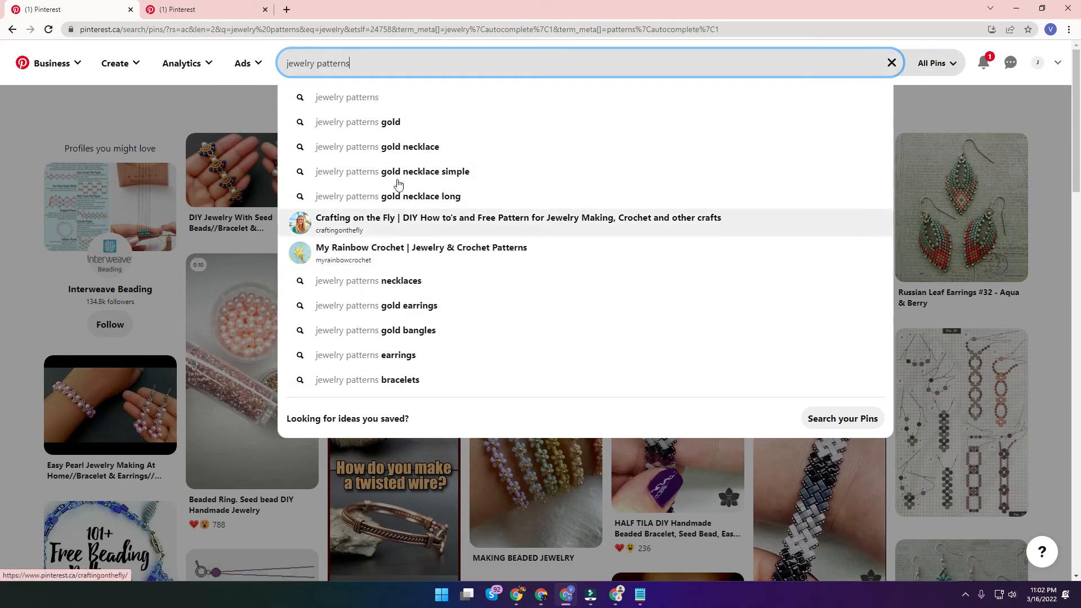
pyautogui.click(394, 123)
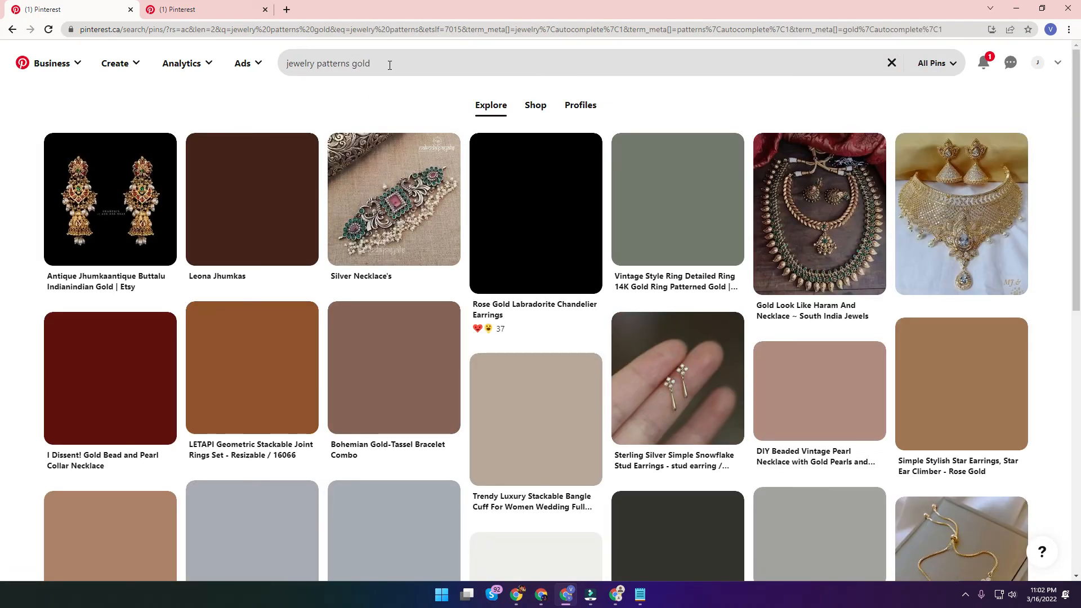
pyautogui.click(387, 67)
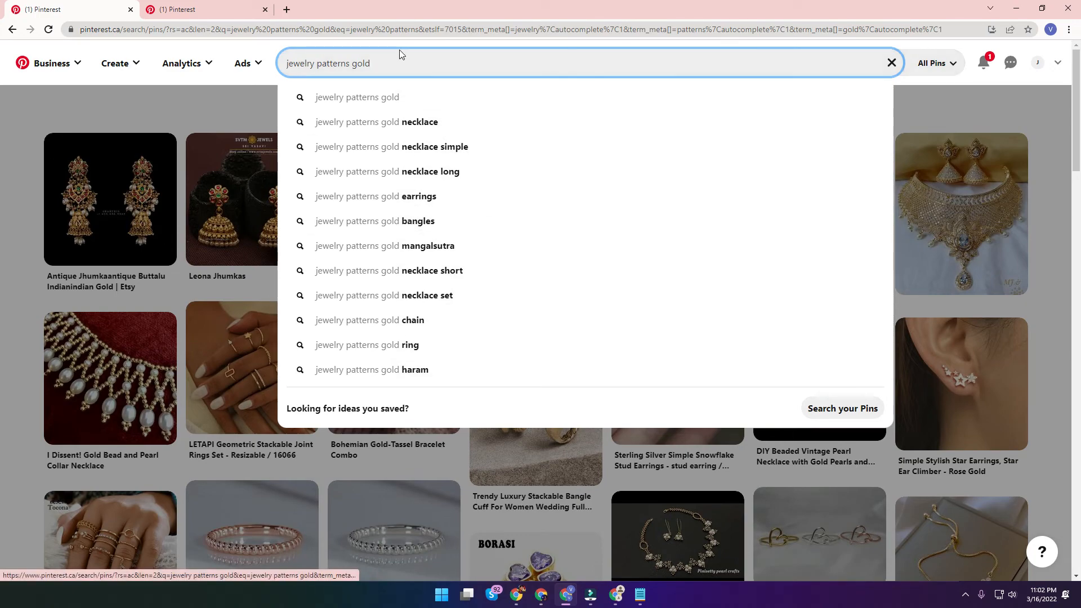
# Open the suggested search "jewelry patterns gold necklace", then go back to "jewelry patterns gold" and bring up its suggestions again.
pyautogui.moveTo(376, 63); pyautogui.dragTo(300, 64)
pyautogui.click(394, 66)
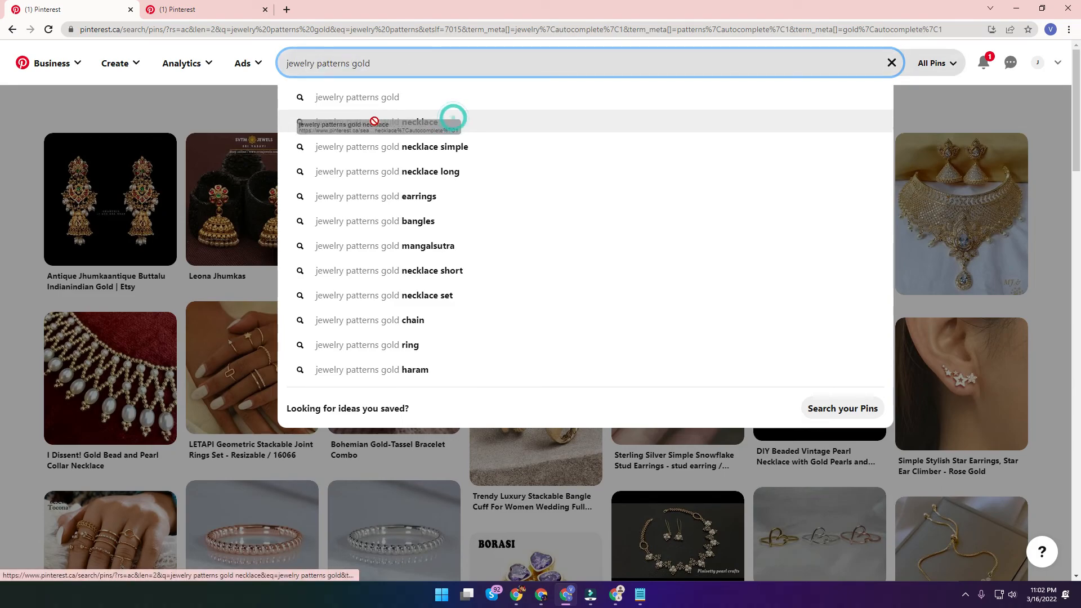
pyautogui.click(446, 127)
pyautogui.click(410, 69)
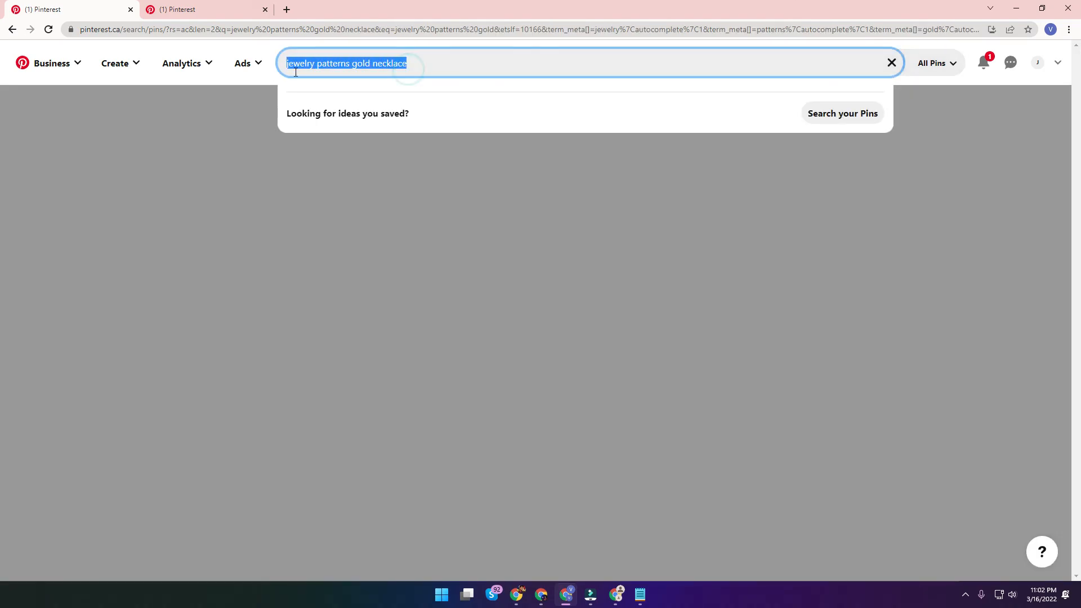
pyautogui.click(14, 31)
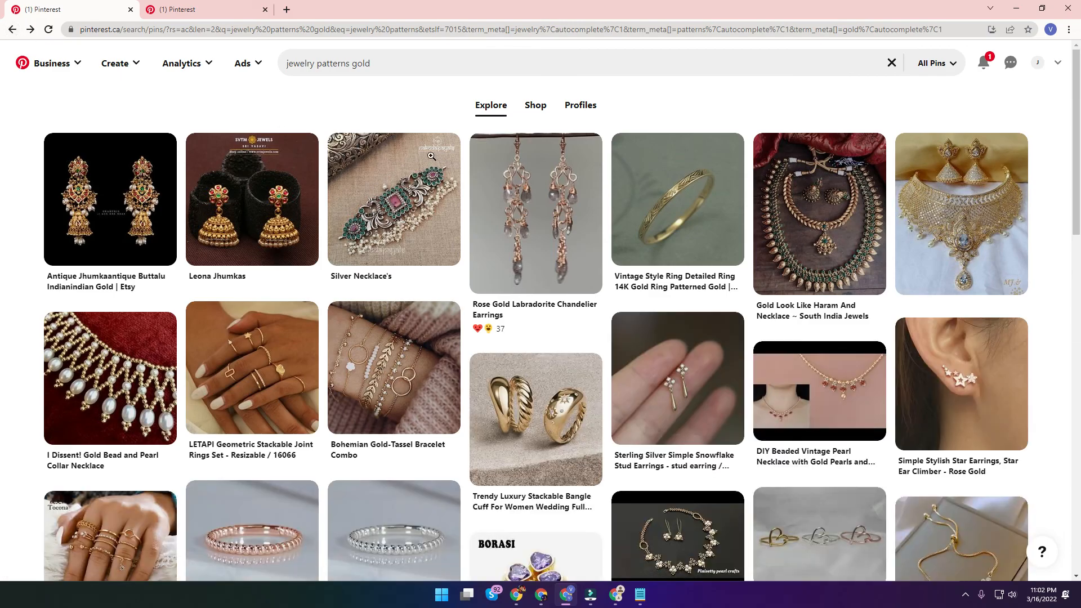
pyautogui.click(394, 67)
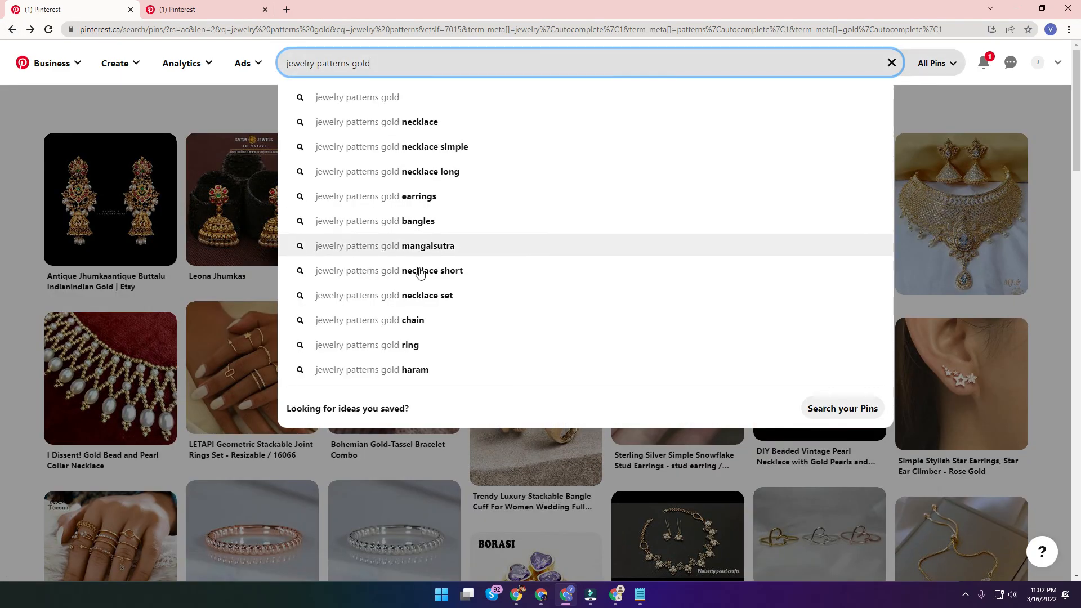